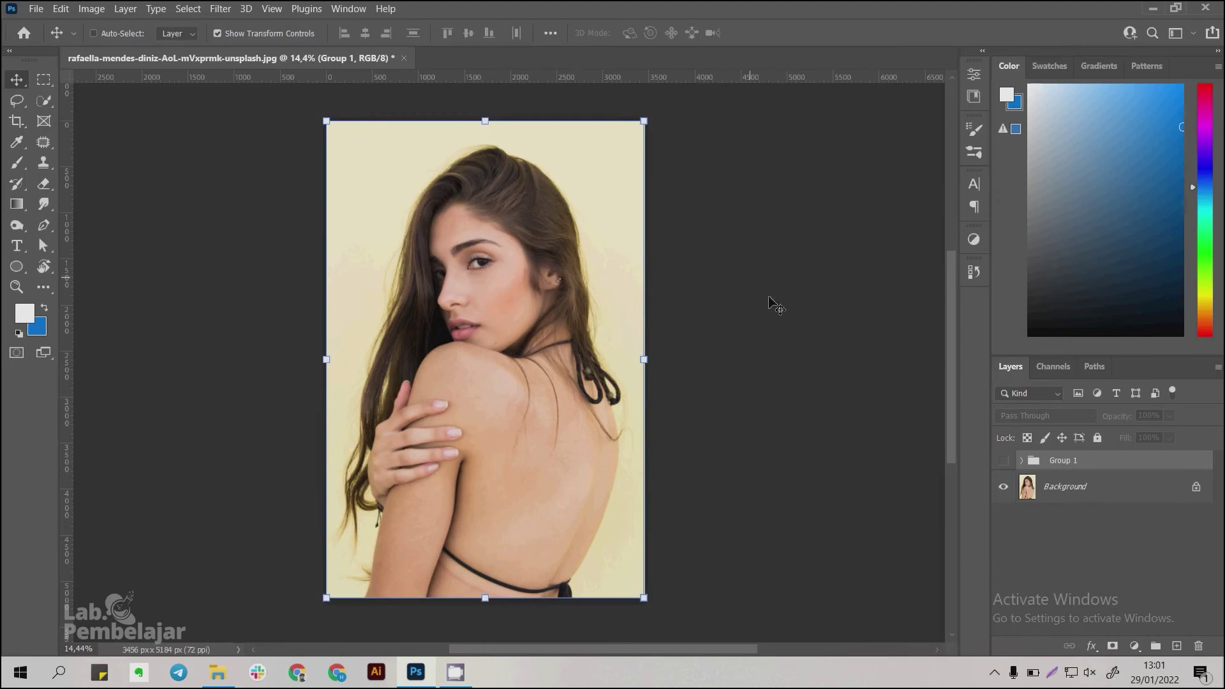
# Step: Toggle Group 1's visibility to compare the cutout with the original photo, and delete the group
pyautogui.click(1007, 464)
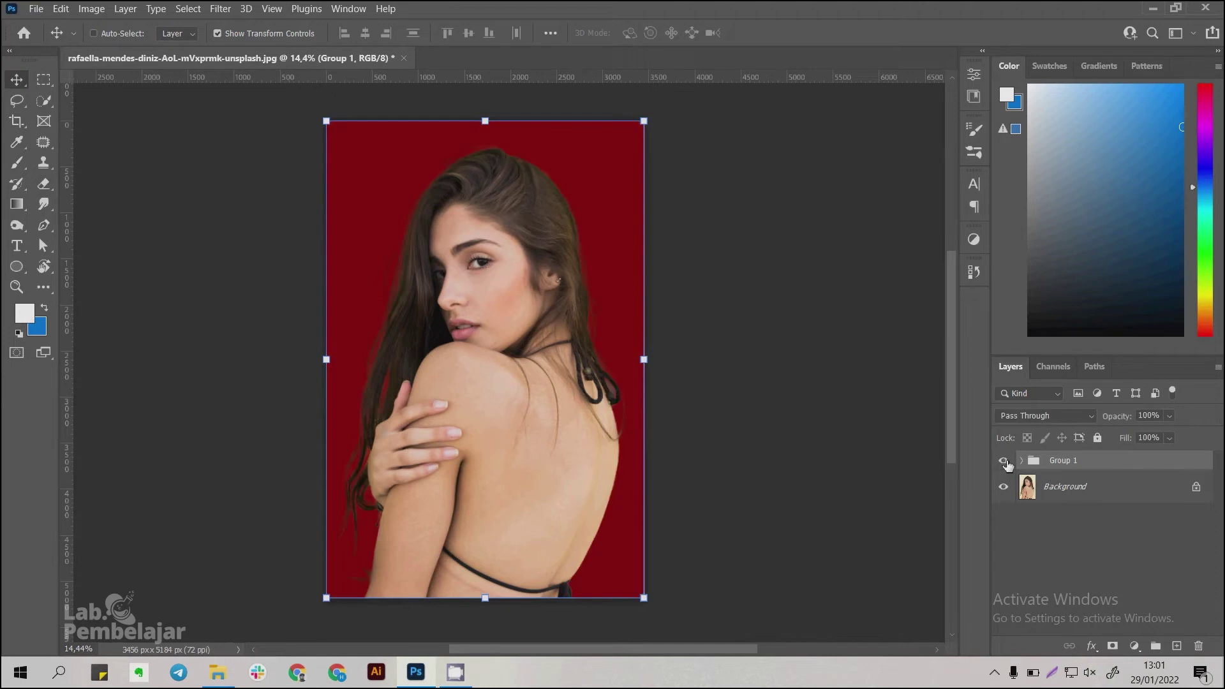
pyautogui.click(1007, 464)
pyautogui.click(1007, 464)
pyautogui.moveTo(1064, 458); pyautogui.dragTo(1199, 646)
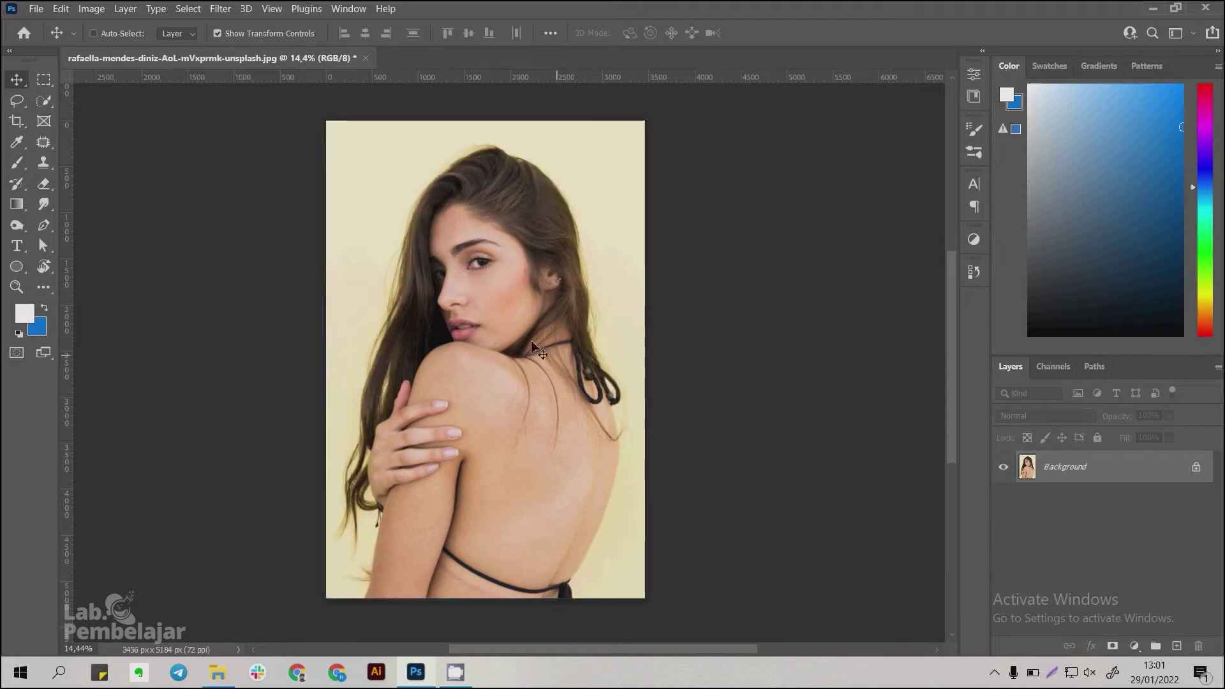
# Step: Inspect the hair edges in the portrait and convert the locked Background into a regular layer named Layer 0
pyautogui.scroll(4, 372, 334)
pyautogui.scroll(-3, 481, 240)
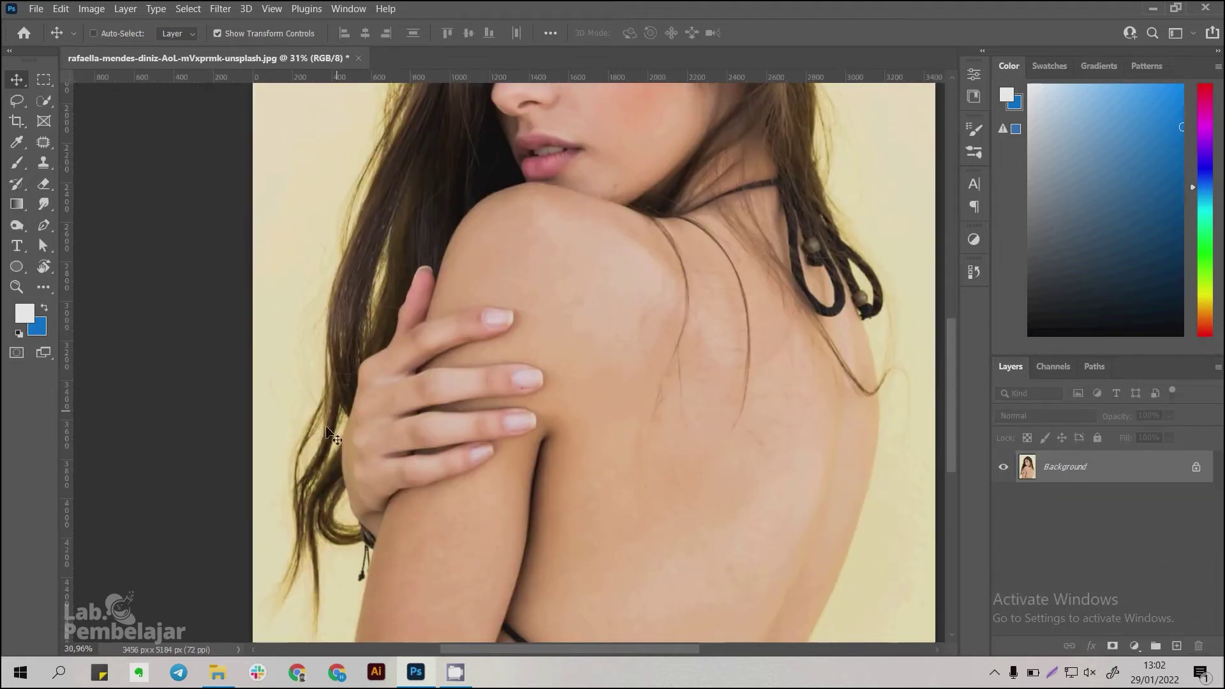
pyautogui.moveTo(355, 227); pyautogui.dragTo(349, 370)
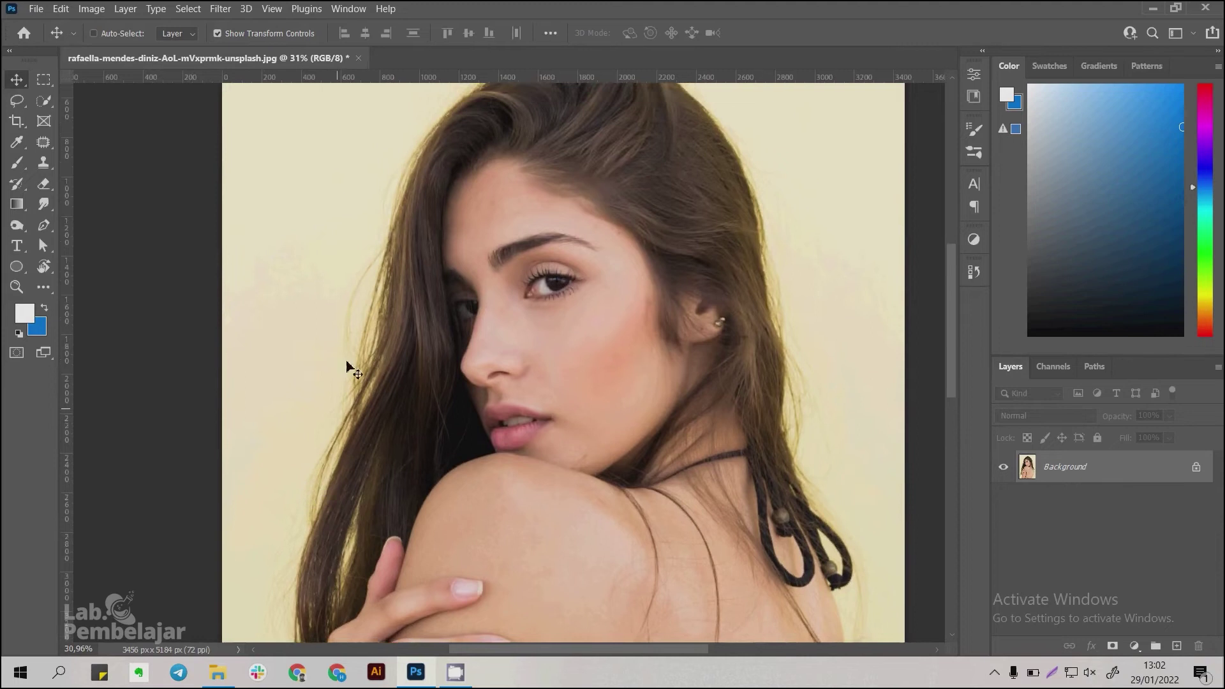
pyautogui.scroll(-4, 367, 363)
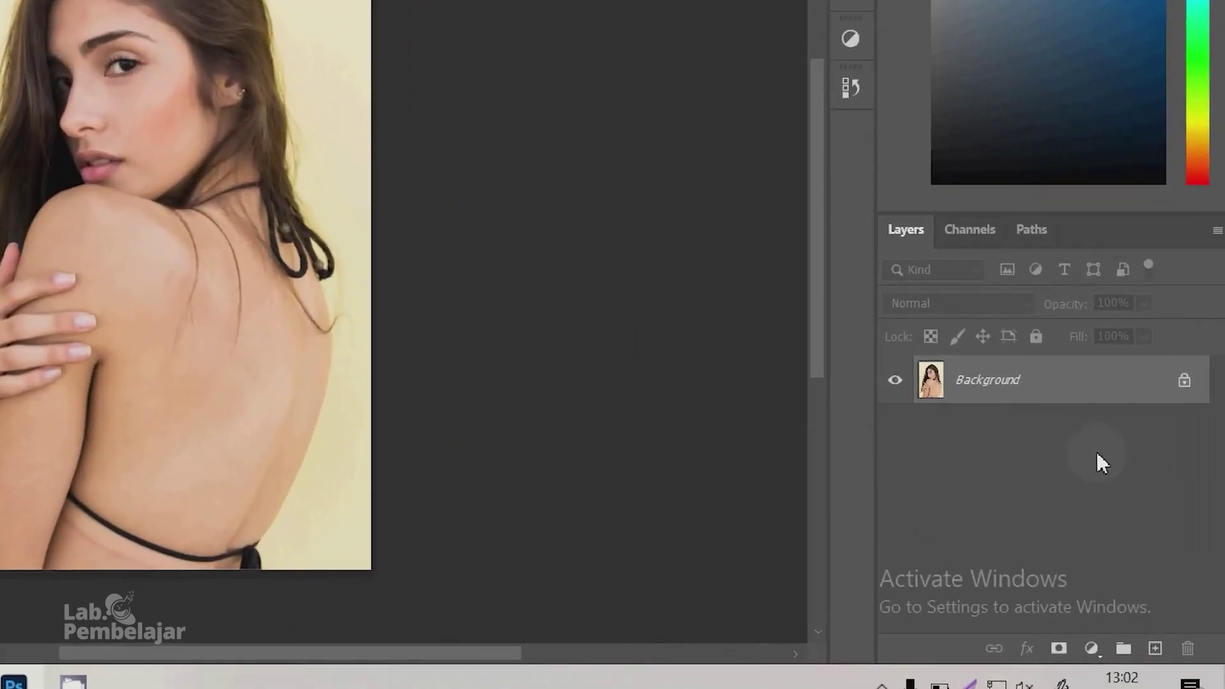
pyautogui.rightClick(1000, 382)
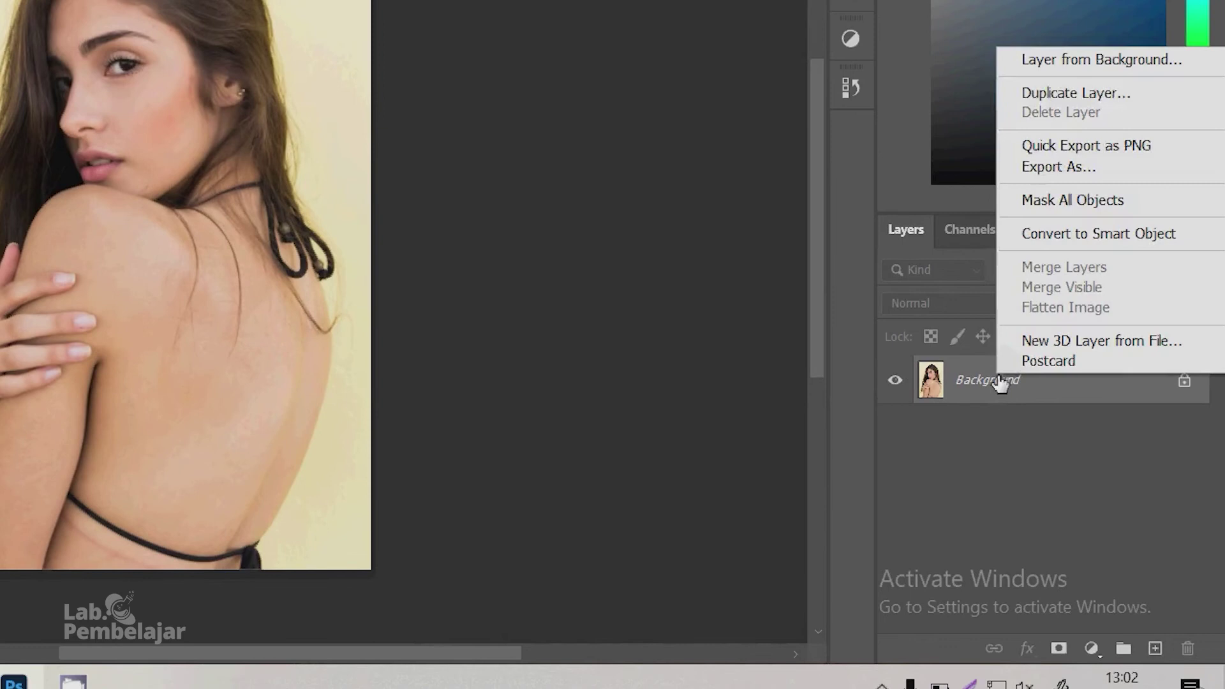
pyautogui.click(1056, 58)
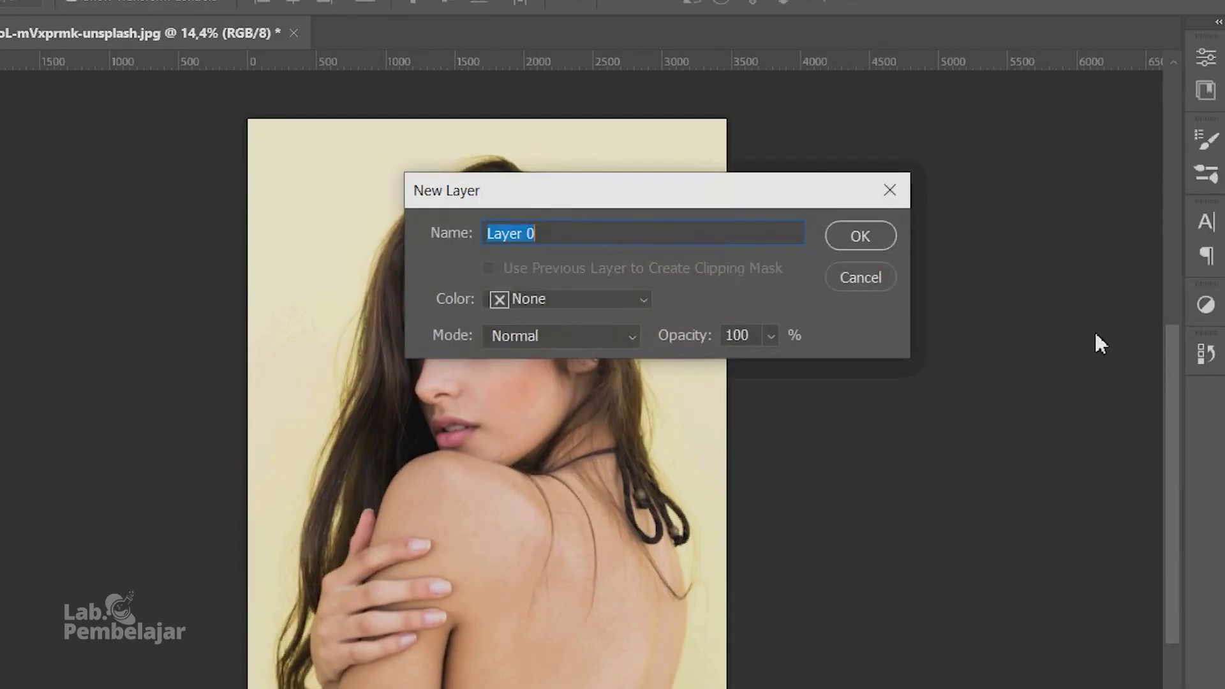
pyautogui.click(873, 237)
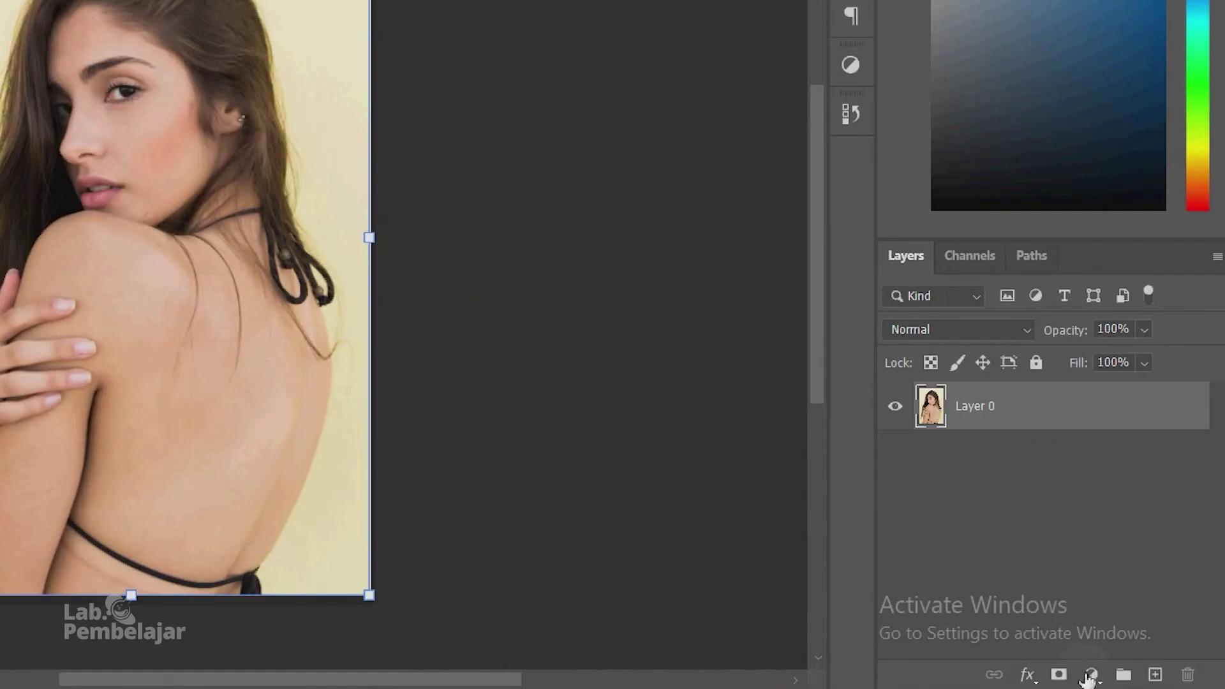
# Step: Add a Solid Color fill layer in dark red 720000 and place it below Layer 0
pyautogui.click(1090, 676)
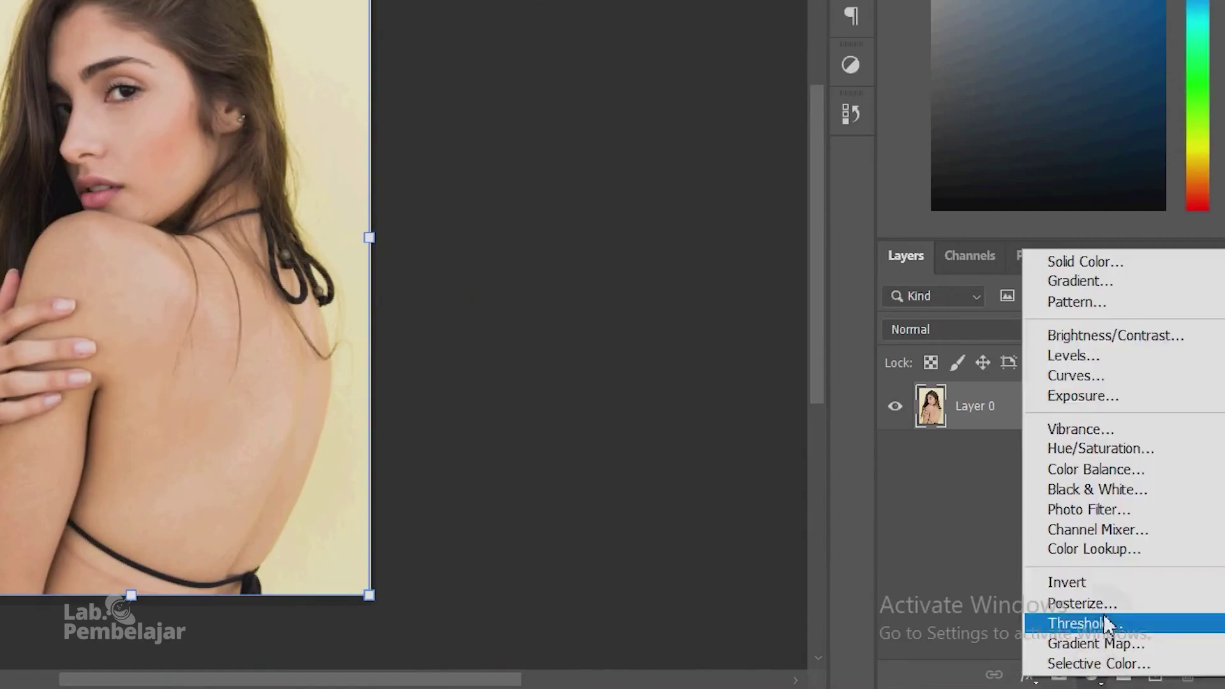
pyautogui.click(1104, 268)
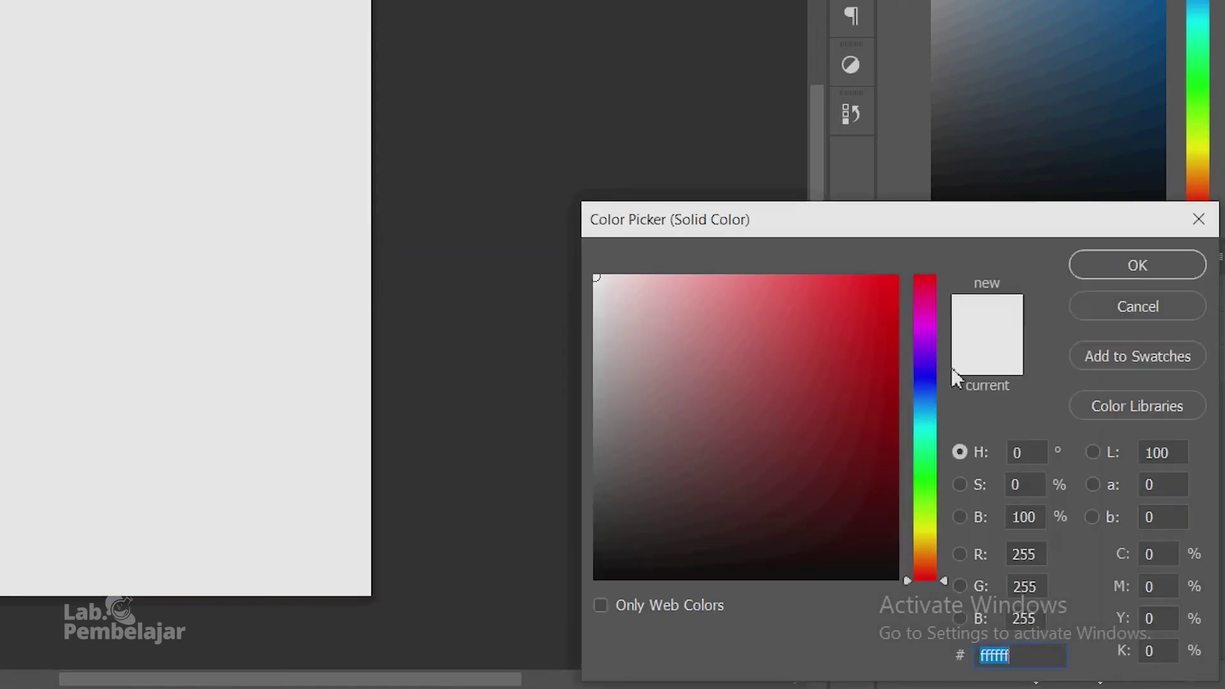
pyautogui.click(897, 443)
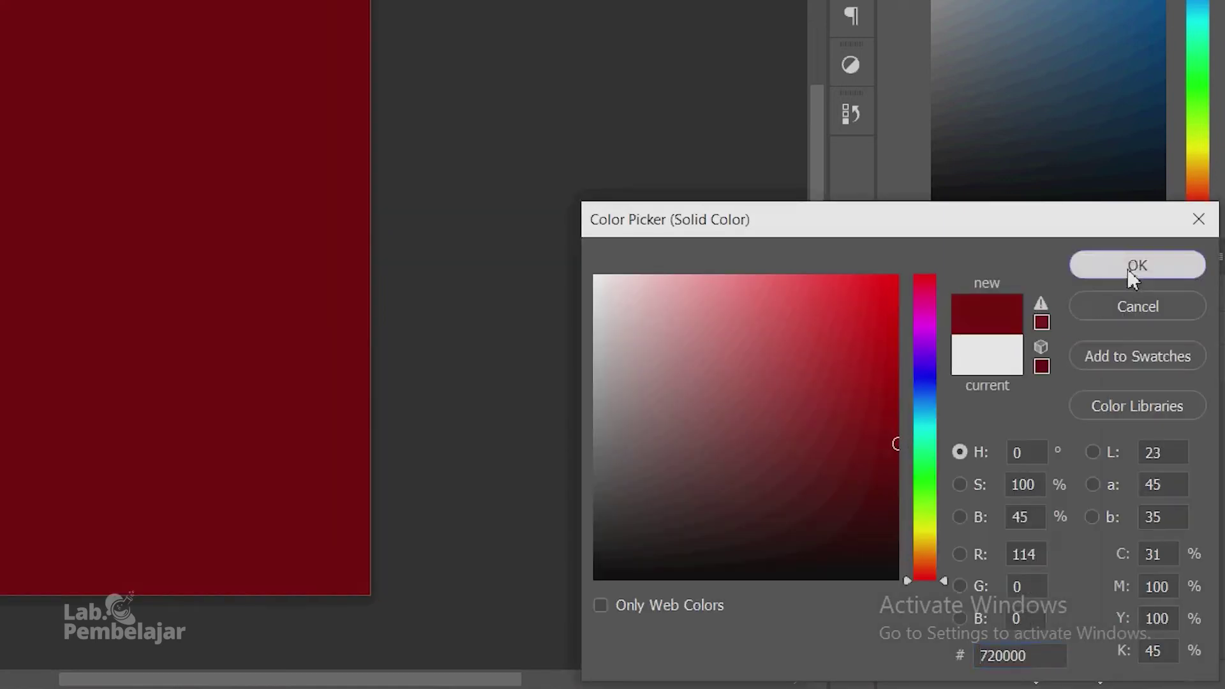
pyautogui.click(1128, 269)
pyautogui.moveTo(937, 414); pyautogui.dragTo(960, 519)
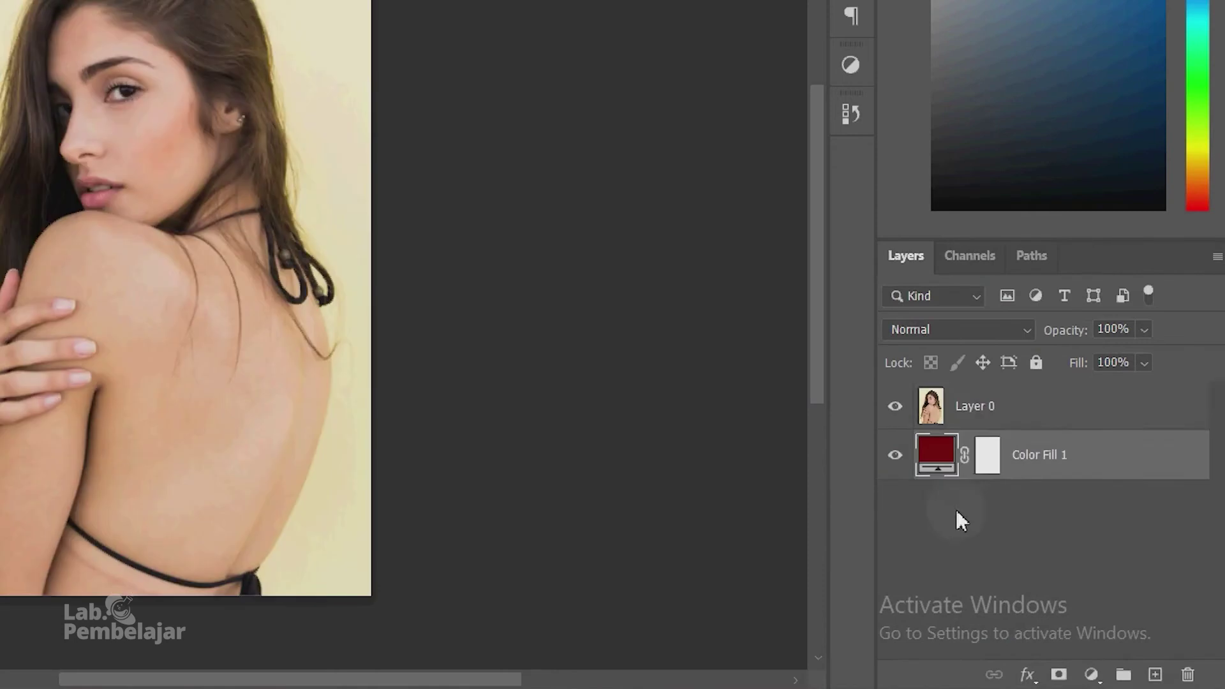
# Step: Select the woman on Layer 0 automatically with the Subject selection command
pyautogui.click(978, 412)
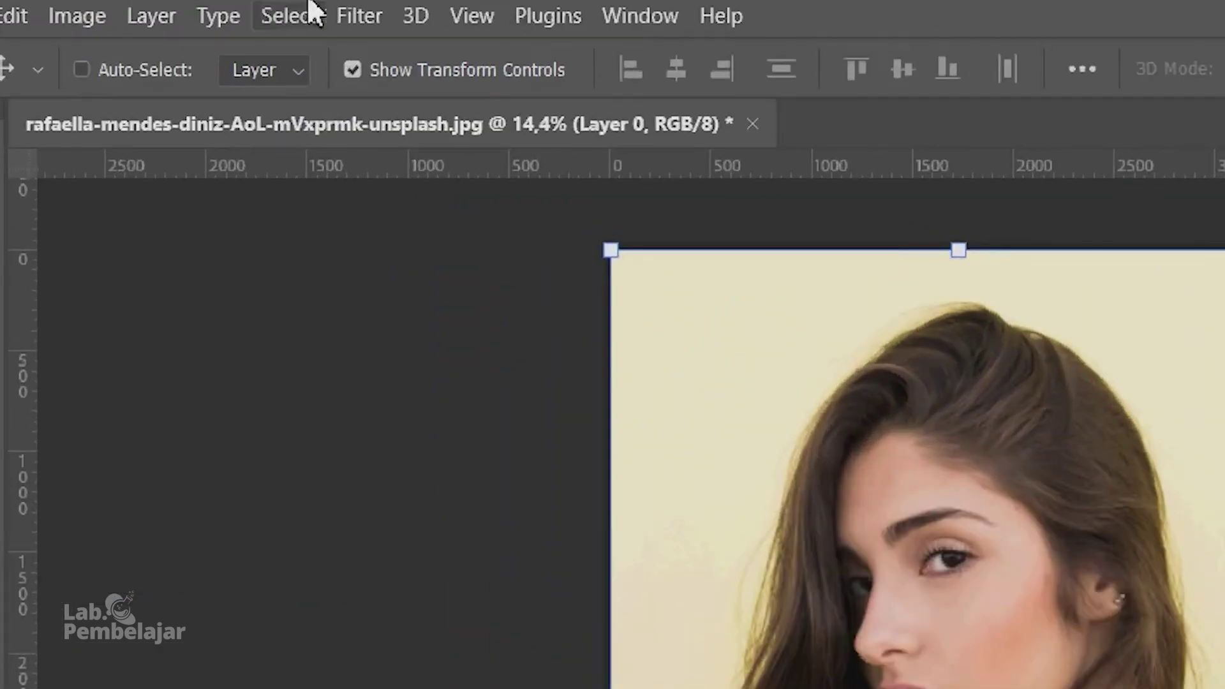
pyautogui.click(275, 14)
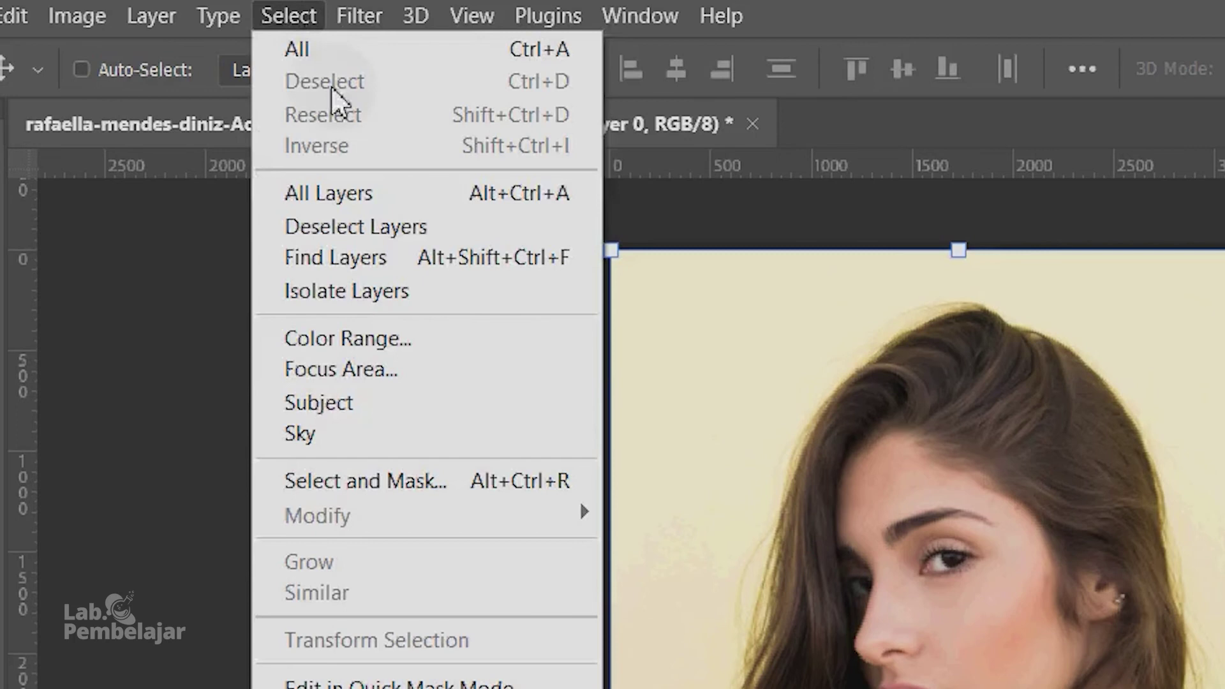
pyautogui.click(396, 403)
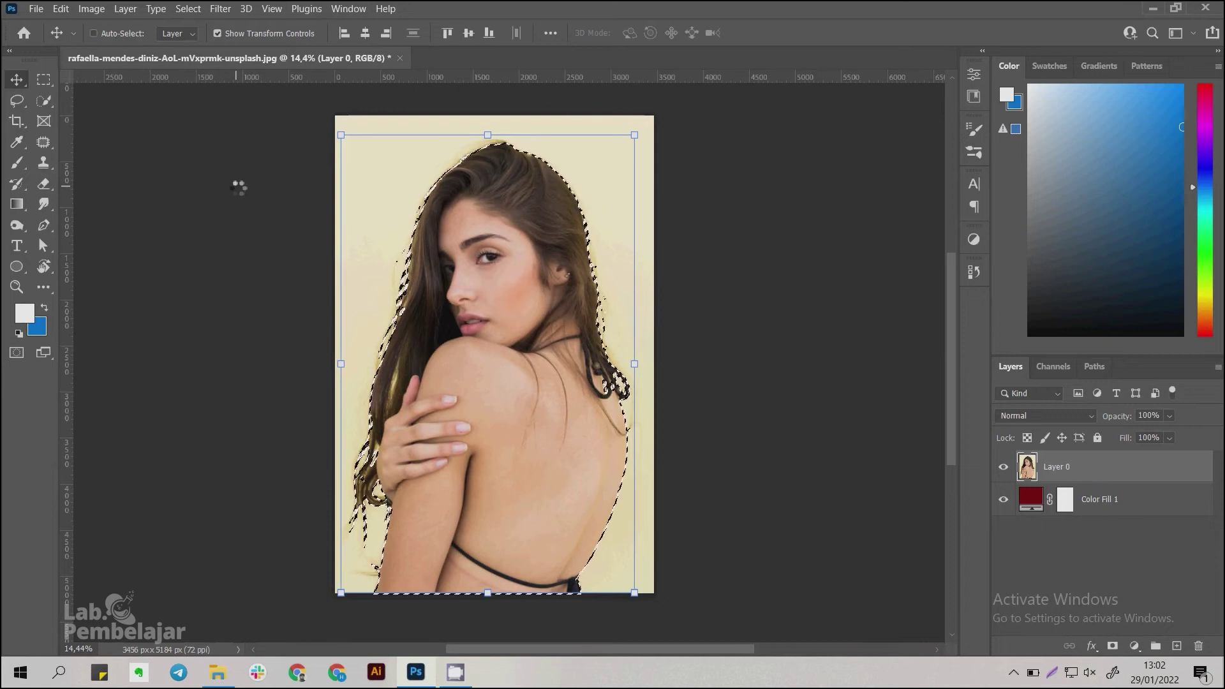
# Step: Add a loose margin around the woman's hair and hair strands to the selection with the Lasso Tool
pyautogui.scroll(5, 404, 383)
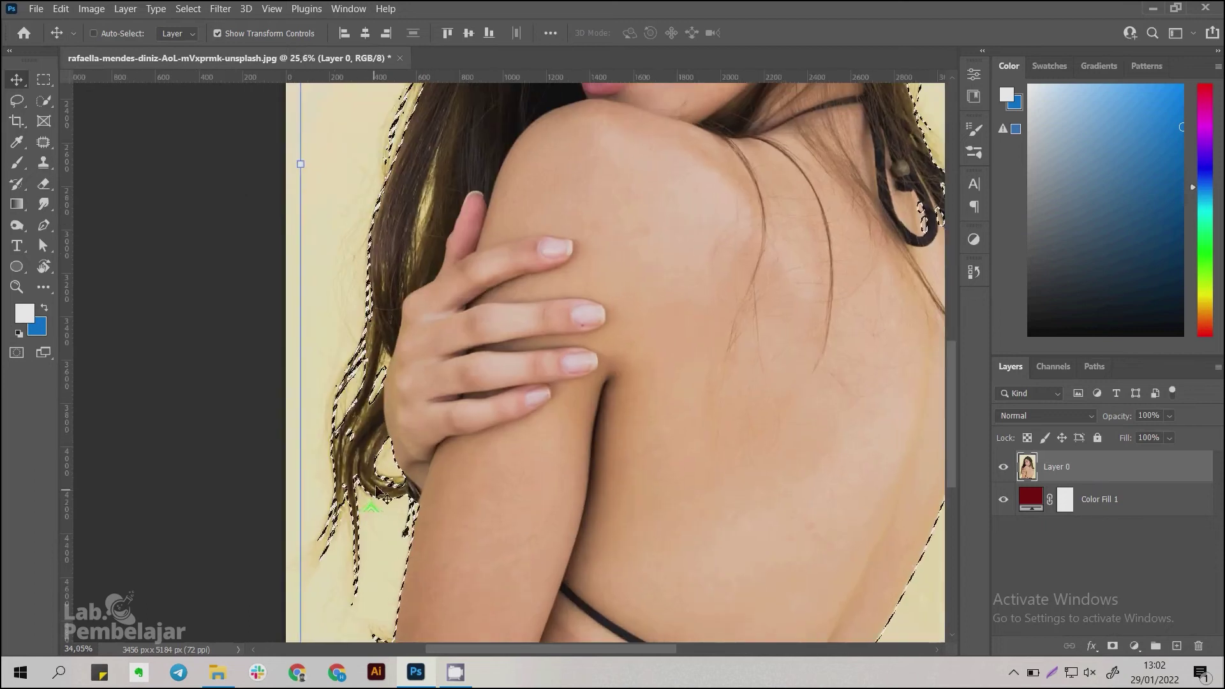
pyautogui.scroll(-5, 365, 503)
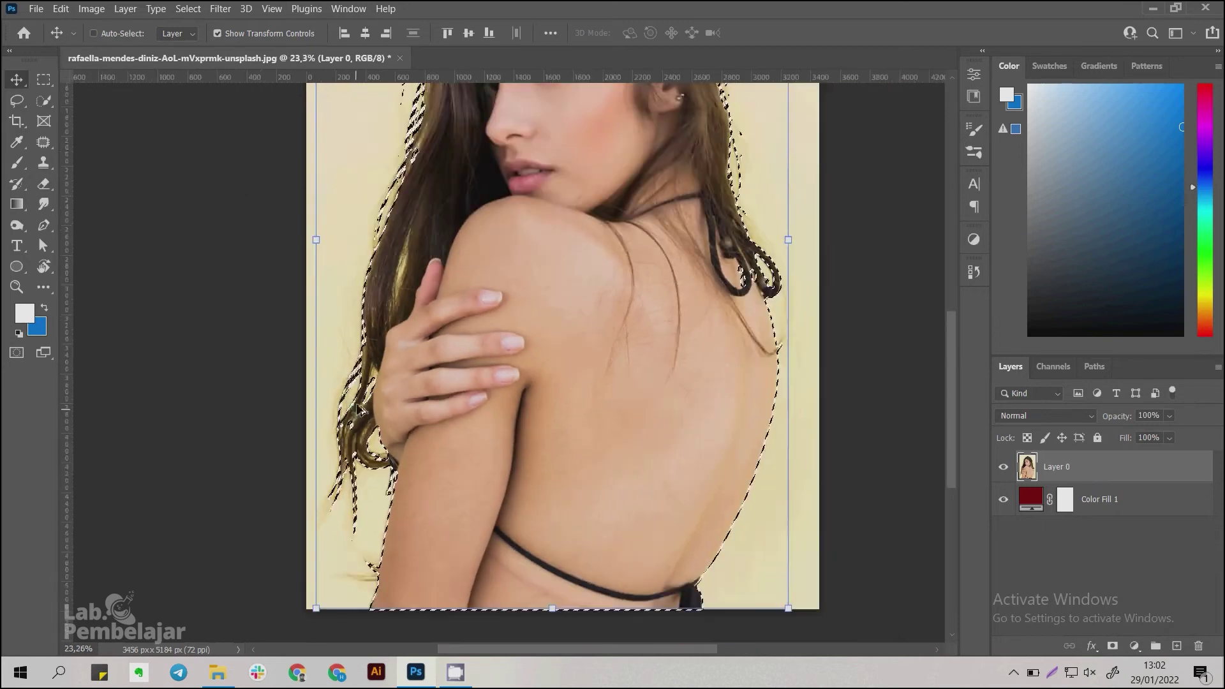
pyautogui.moveTo(529, 283); pyautogui.dragTo(529, 287)
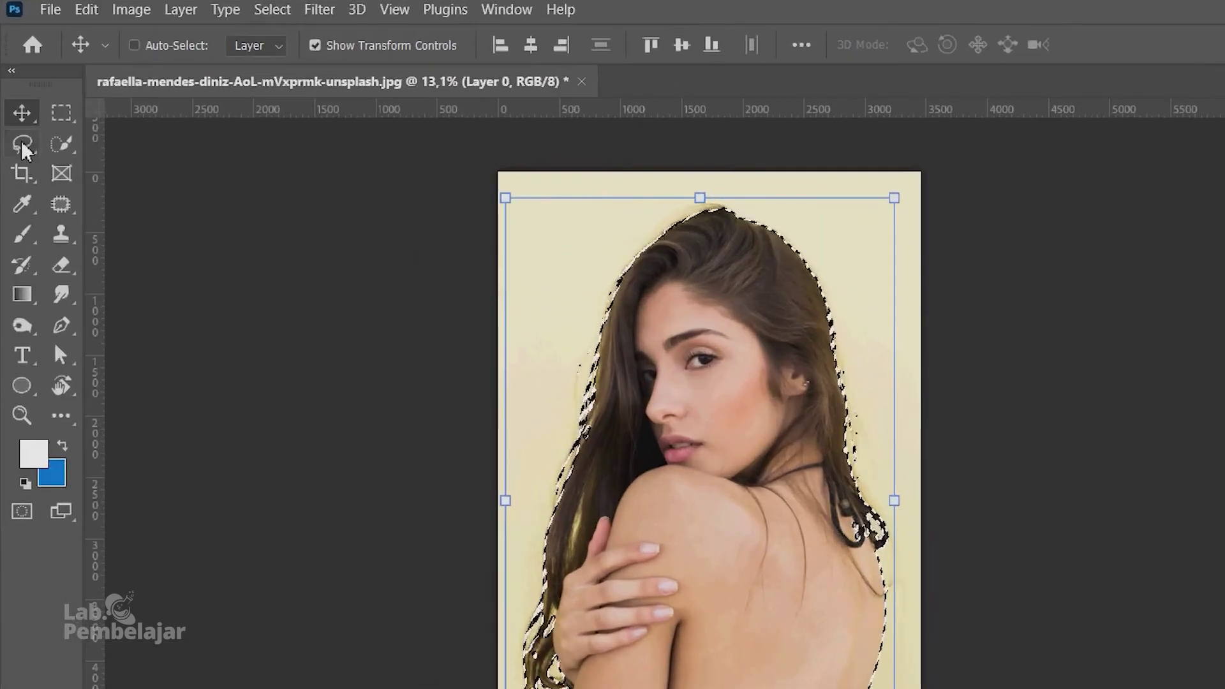
pyautogui.click(23, 144)
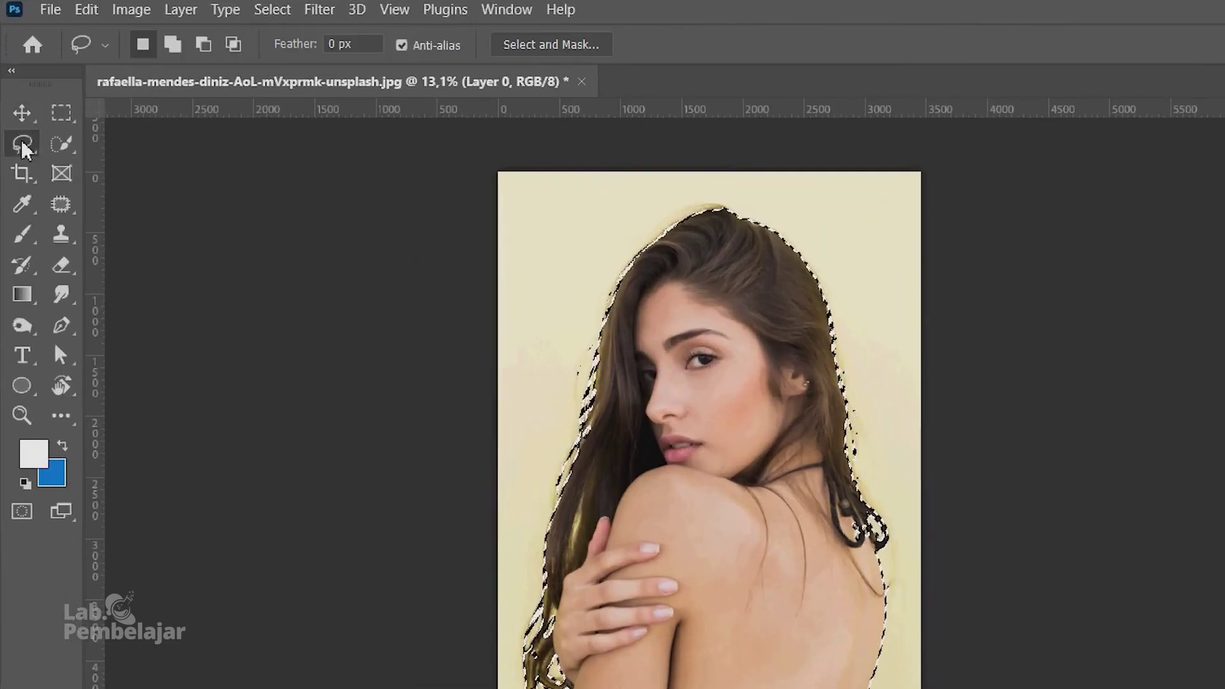
pyautogui.rightClick(37, 161)
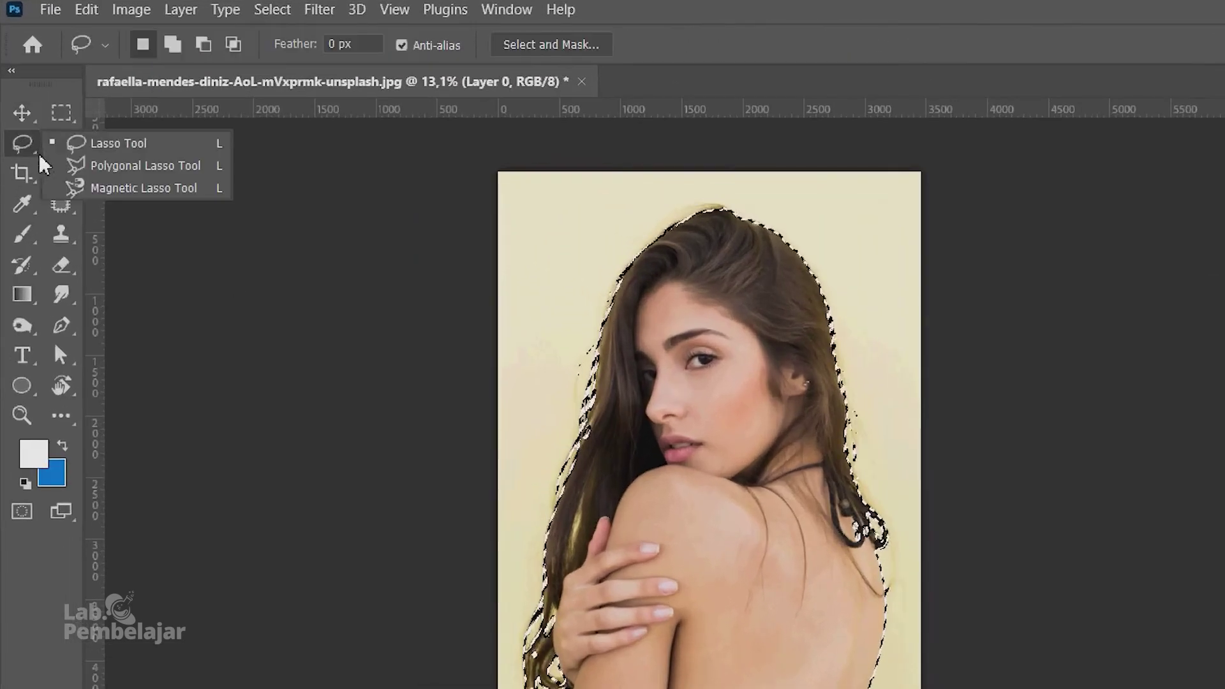
pyautogui.click(115, 144)
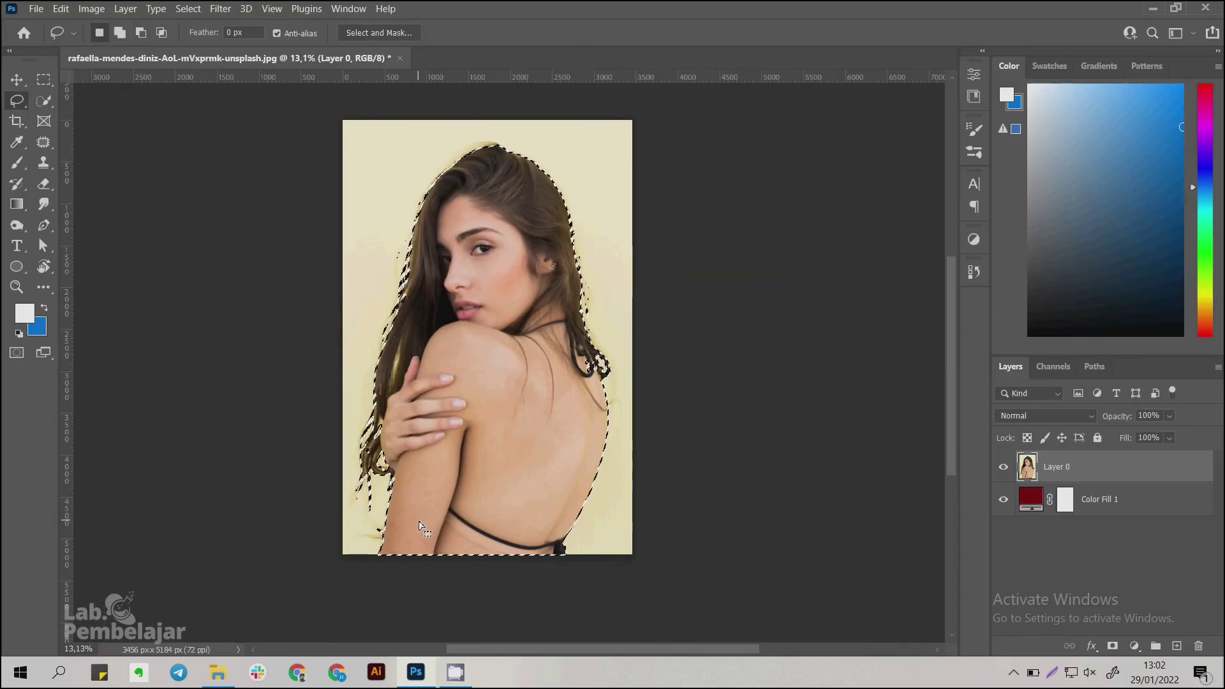
pyautogui.press('shift')
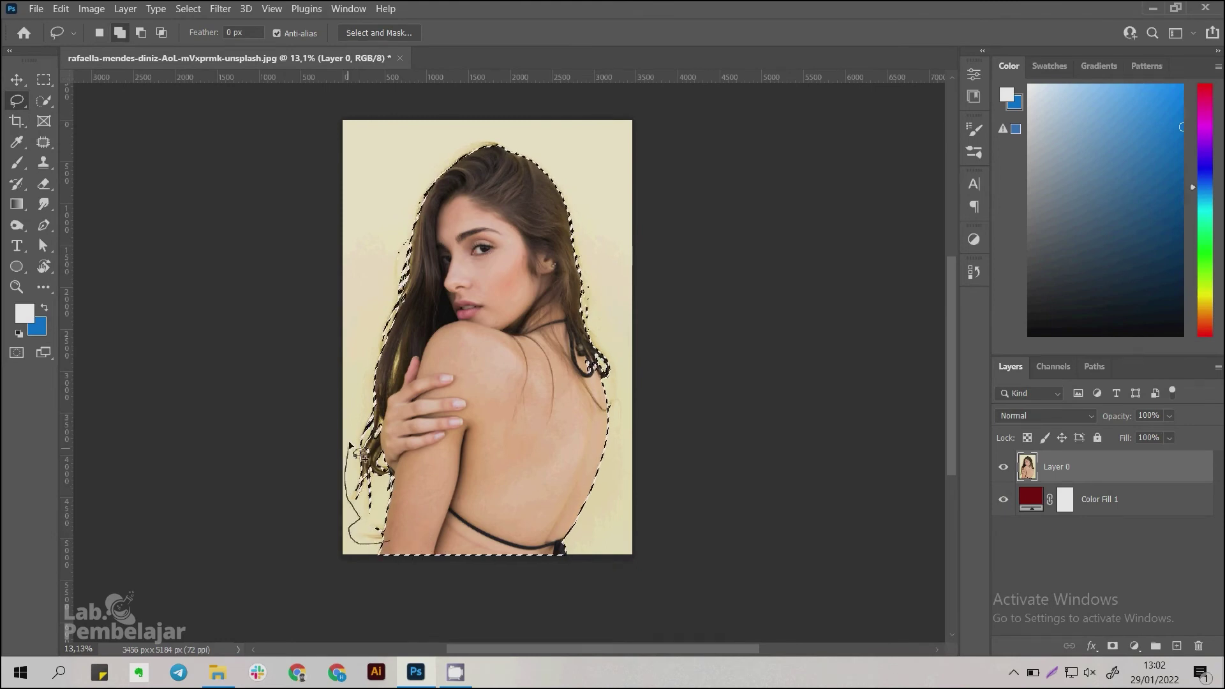
pyautogui.moveTo(355, 413); pyautogui.dragTo(376, 323)
pyautogui.moveTo(396, 259); pyautogui.dragTo(441, 152)
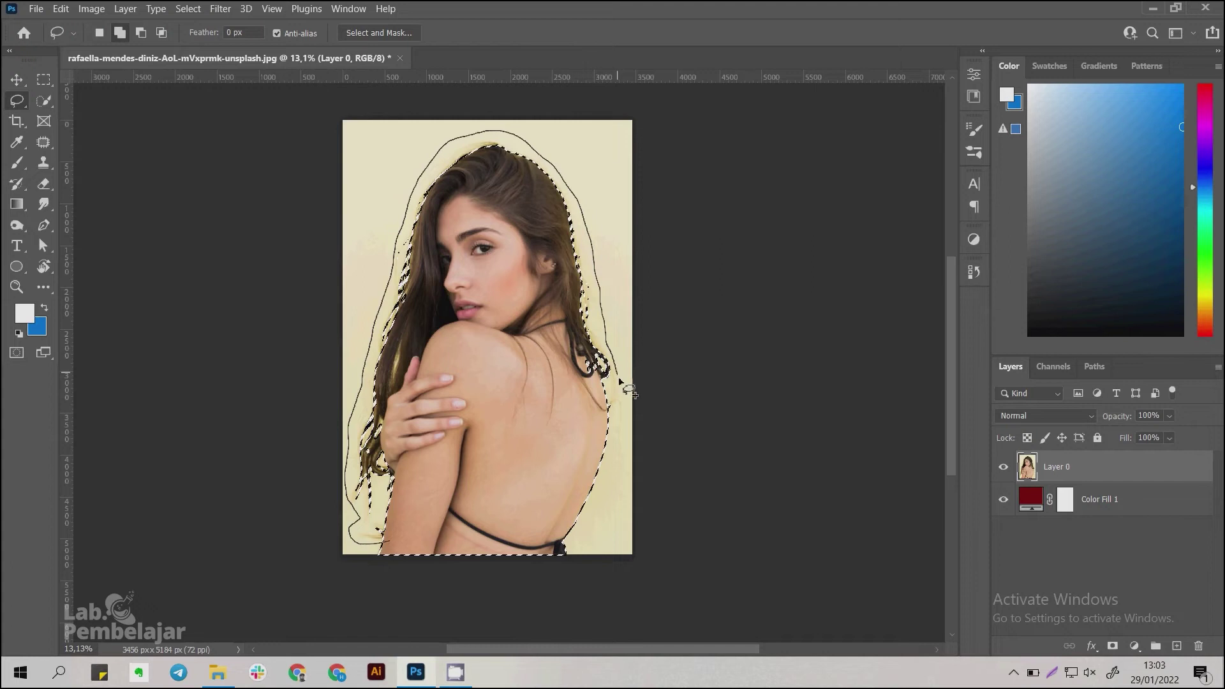
pyautogui.moveTo(622, 412)
pyautogui.mouseDown()
pyautogui.moveTo(493, 460)
pyautogui.moveTo(394, 552)
pyautogui.mouseUp()
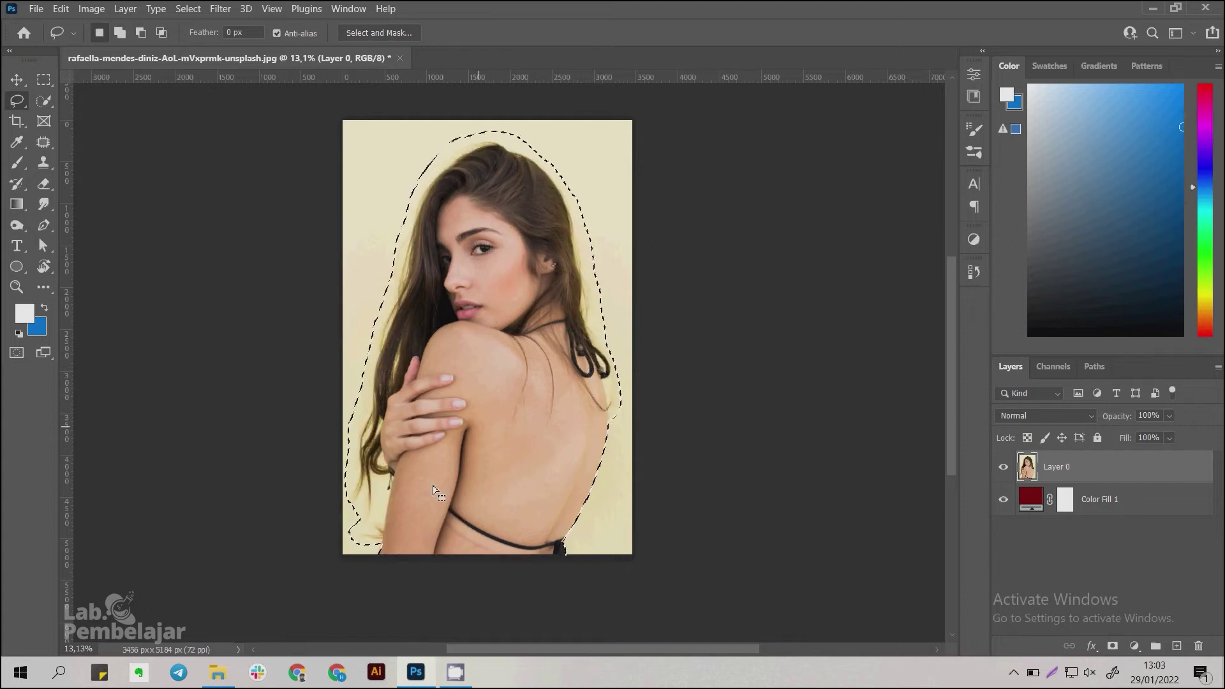
# Step: Add the missed background area beside the loose hair ends near the elbow to the lasso selection
pyautogui.scroll(2, 361, 531)
pyautogui.scroll(3, 361, 531)
pyautogui.press('shift')
pyautogui.moveTo(338, 359); pyautogui.dragTo(321, 403)
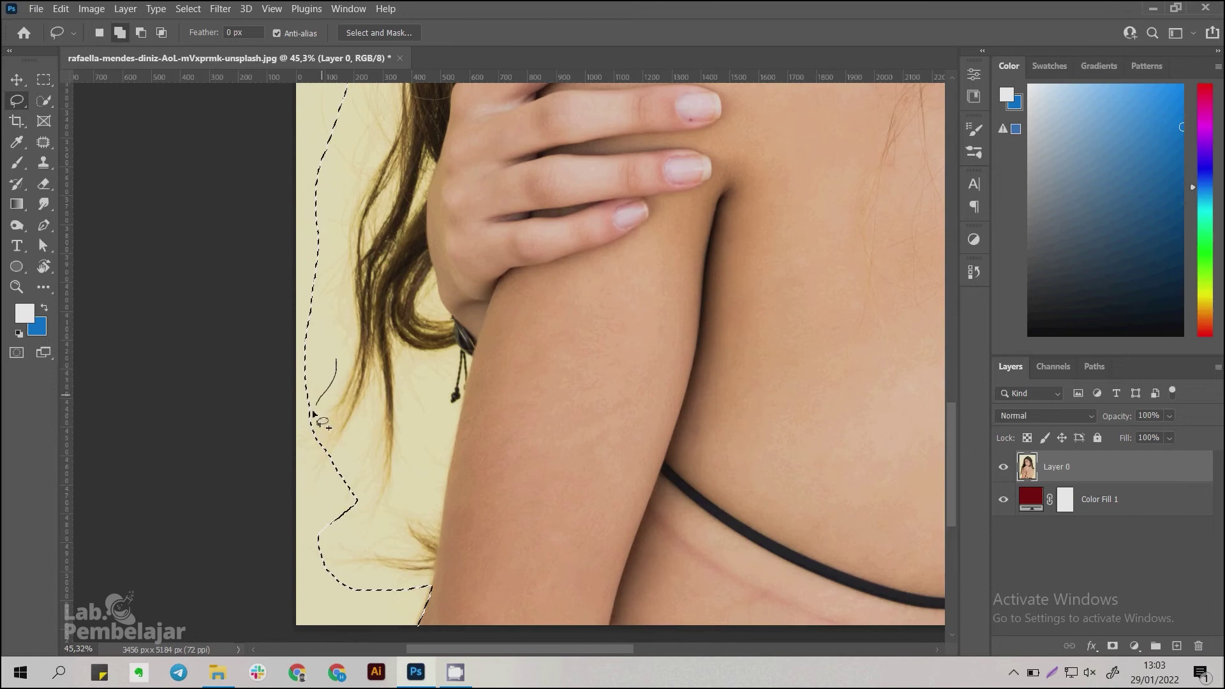
pyautogui.moveTo(315, 479)
pyautogui.mouseDown()
pyautogui.moveTo(348, 468)
pyautogui.moveTo(339, 362)
pyautogui.mouseUp()
# Step: Extend the lasso selection outward around the stray strand beside the woman's back, below the neck tie
pyautogui.scroll(-3, 421, 358)
pyautogui.scroll(2, 743, 268)
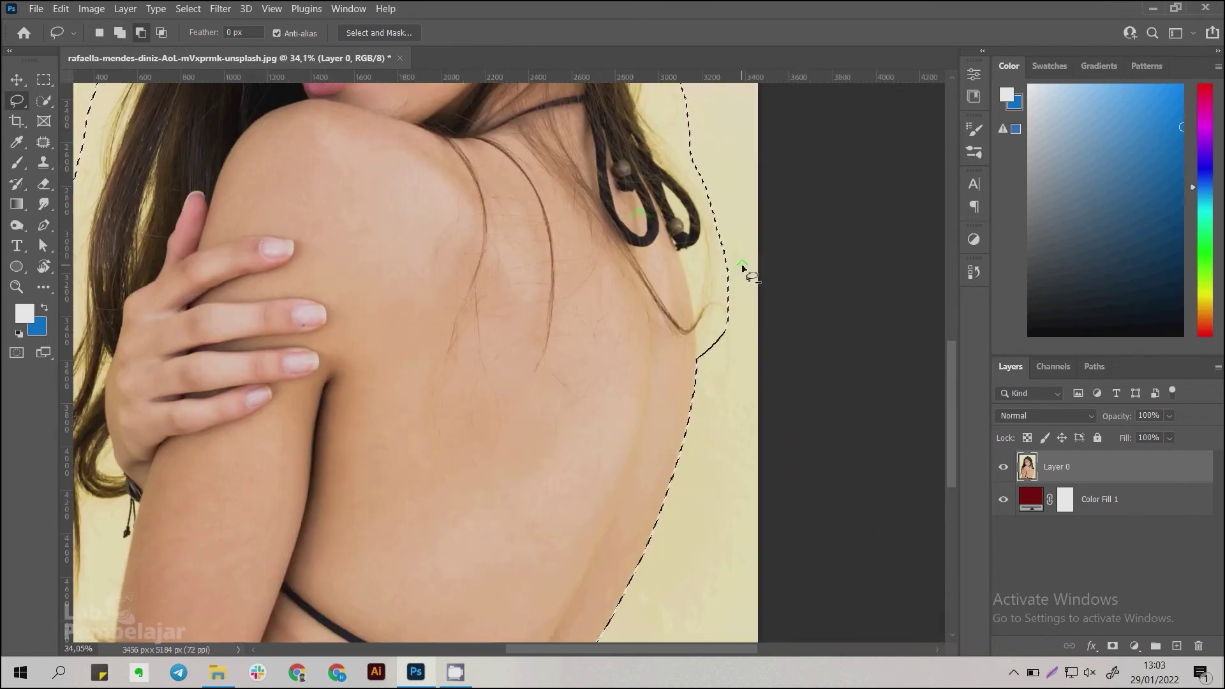
pyautogui.press('shift')
pyautogui.moveTo(741, 285)
pyautogui.mouseDown()
pyautogui.moveTo(716, 376)
pyautogui.moveTo(664, 316)
pyautogui.moveTo(670, 261)
pyautogui.mouseUp()
pyautogui.scroll(-1, 599, 332)
pyautogui.moveTo(600, 332); pyautogui.dragTo(476, 211)
pyautogui.scroll(-5, 476, 211)
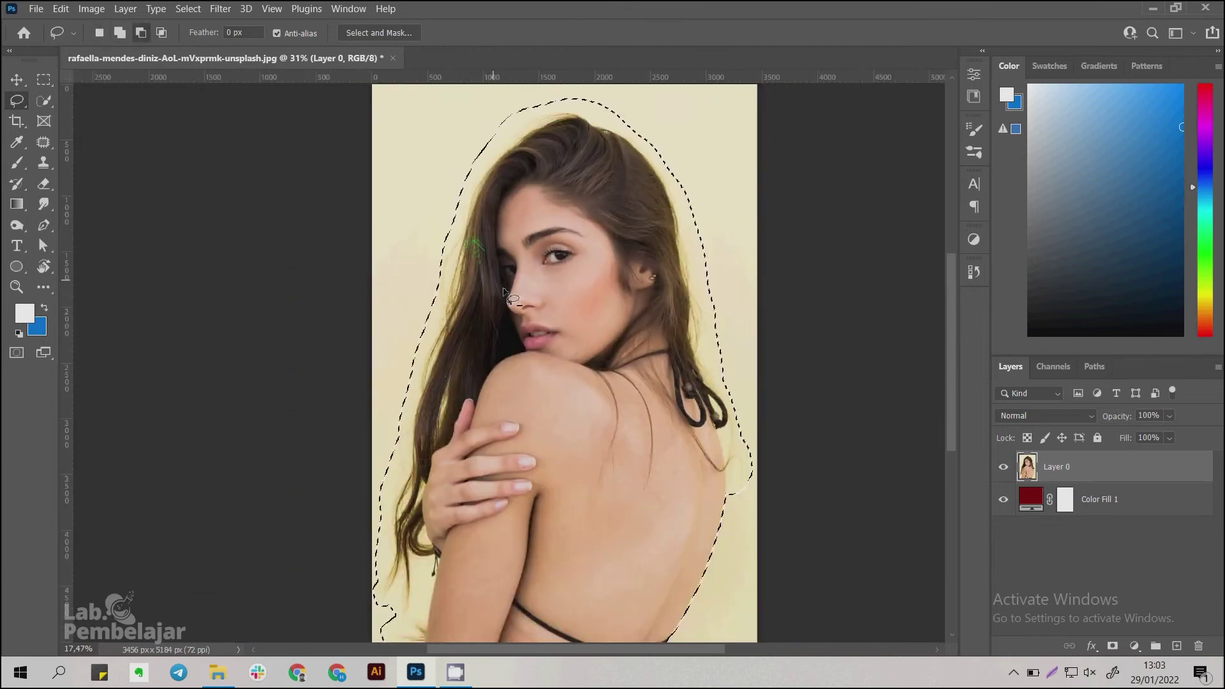
pyautogui.scroll(1, 568, 340)
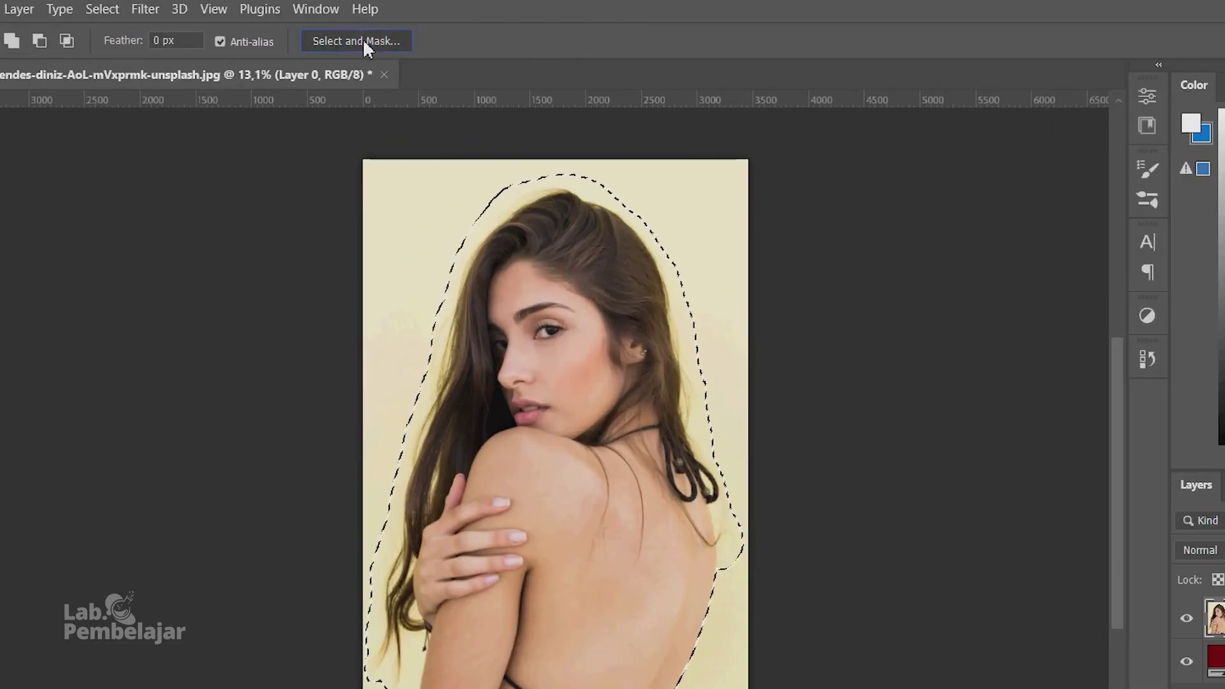
# Step: Open the selection in Select and Mask and set the view mode to On Layers
pyautogui.click(366, 42)
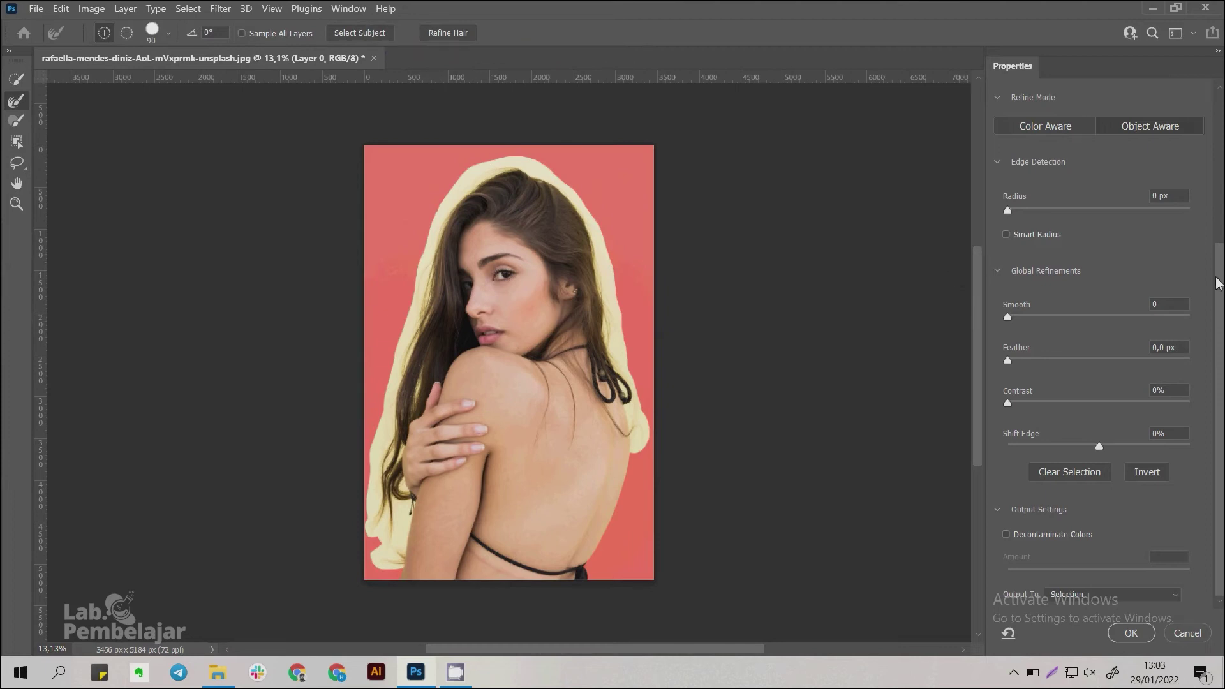
pyautogui.scroll(5, 1219, 284)
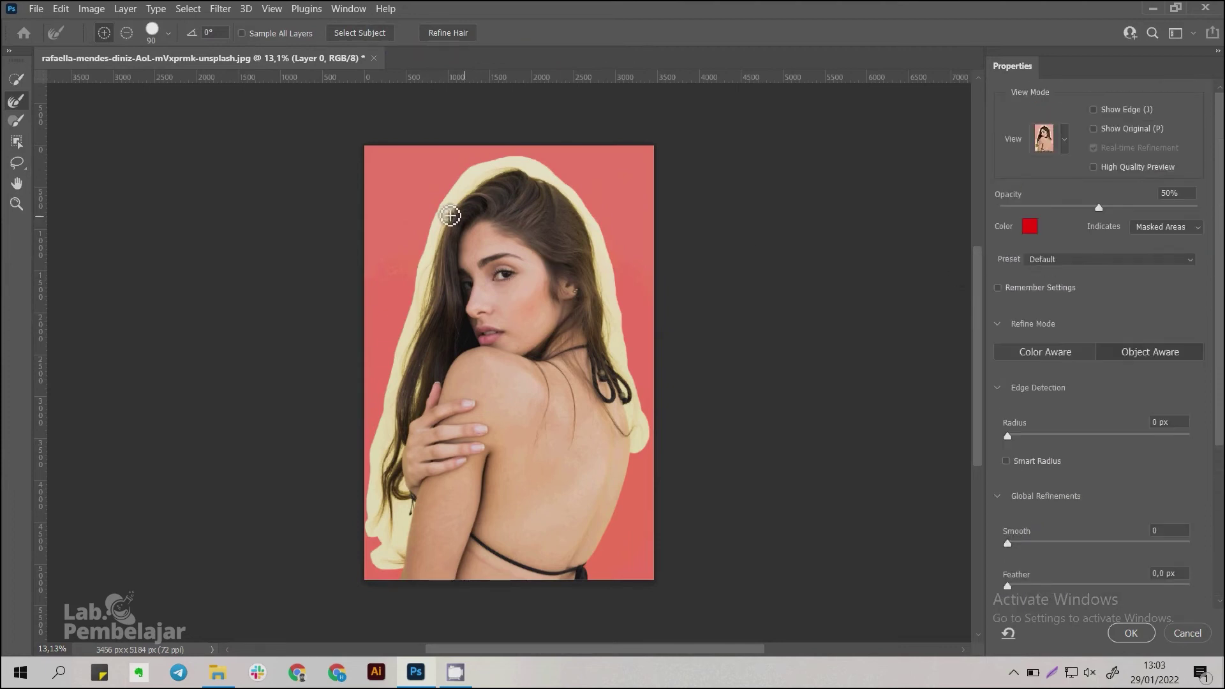
pyautogui.click(1065, 141)
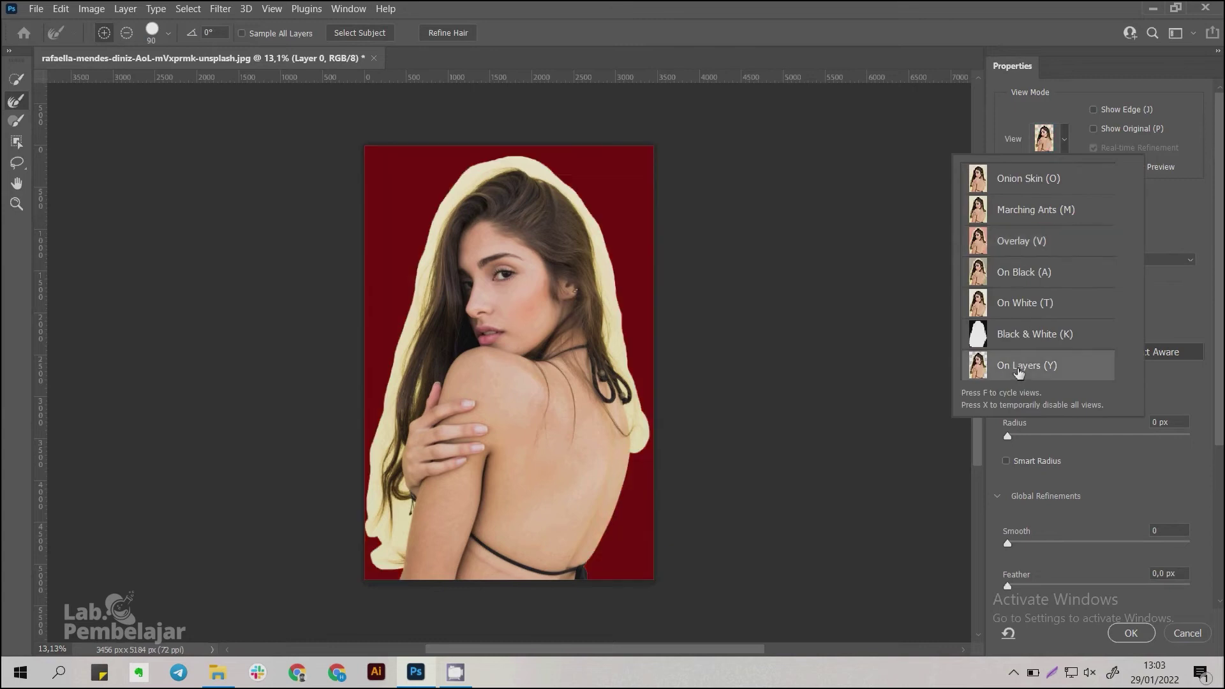
pyautogui.click(1000, 127)
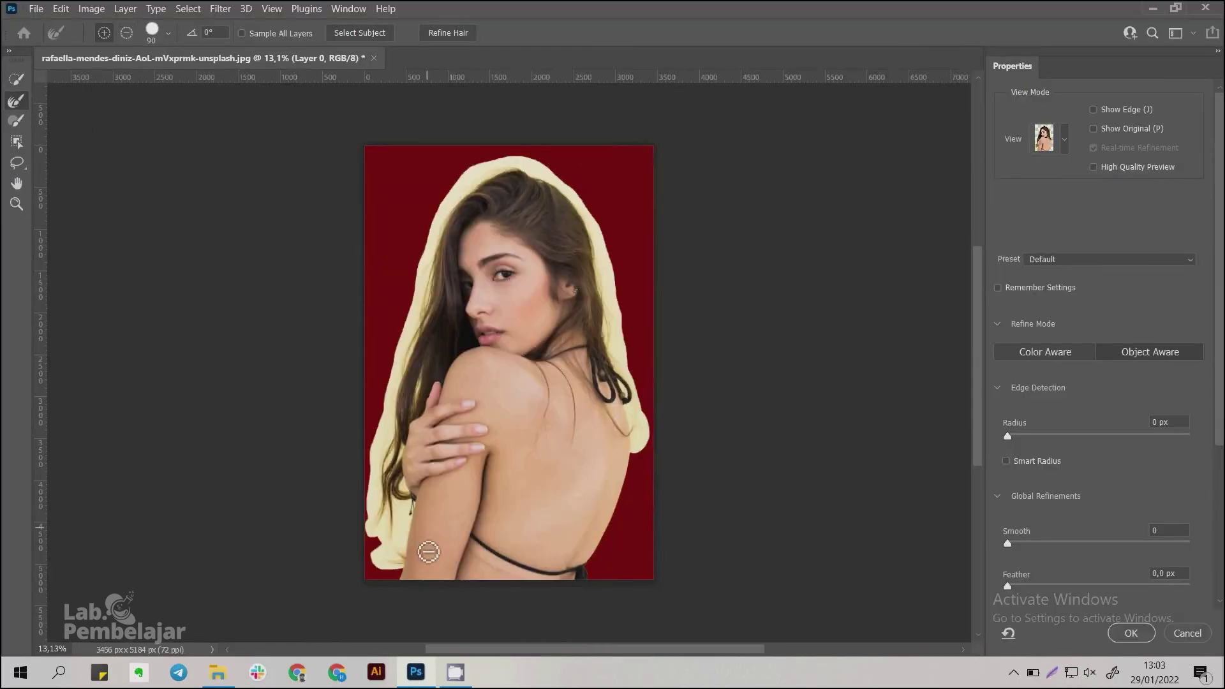
# Step: Enlarge the Refine Edge Brush to 400 and paint around the whole hair outline to remove the yellow background
pyautogui.scroll(3, 429, 552)
pyautogui.press(']')
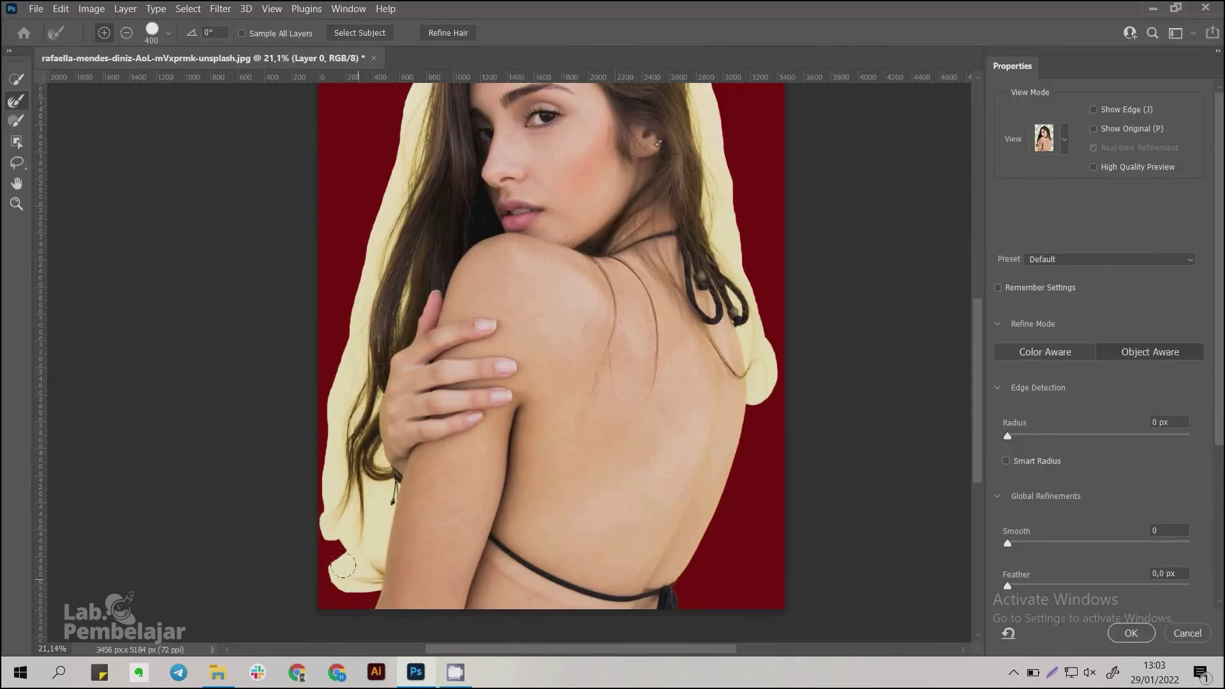
pyautogui.moveTo(343, 561)
pyautogui.mouseDown()
pyautogui.moveTo(350, 469)
pyautogui.moveTo(331, 482)
pyautogui.moveTo(330, 465)
pyautogui.moveTo(360, 208)
pyautogui.moveTo(381, 260)
pyautogui.mouseUp()
pyautogui.moveTo(469, 205); pyautogui.dragTo(395, 445)
pyautogui.moveTo(329, 424)
pyautogui.mouseDown()
pyautogui.moveTo(304, 425)
pyautogui.moveTo(311, 392)
pyautogui.moveTo(377, 207)
pyautogui.moveTo(444, 168)
pyautogui.moveTo(519, 164)
pyautogui.moveTo(581, 225)
pyautogui.moveTo(620, 307)
pyautogui.moveTo(638, 449)
pyautogui.moveTo(683, 611)
pyautogui.moveTo(695, 578)
pyautogui.mouseUp()
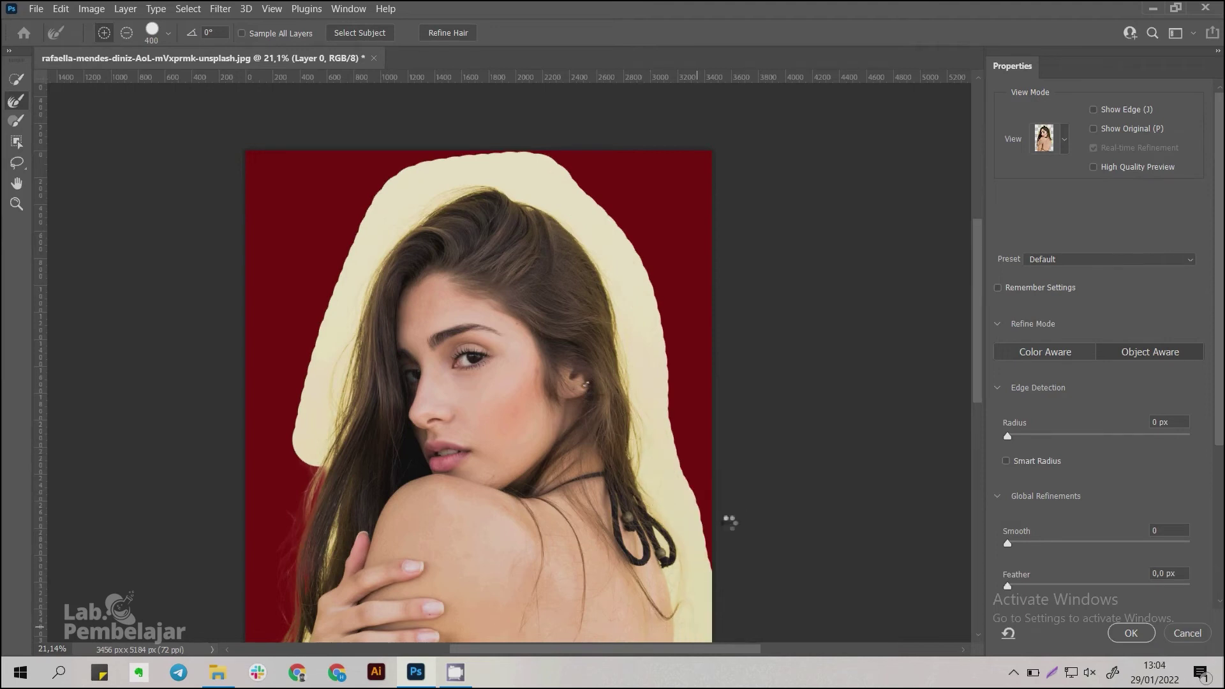
pyautogui.moveTo(681, 506); pyautogui.dragTo(680, 282)
pyautogui.moveTo(679, 345); pyautogui.dragTo(683, 424)
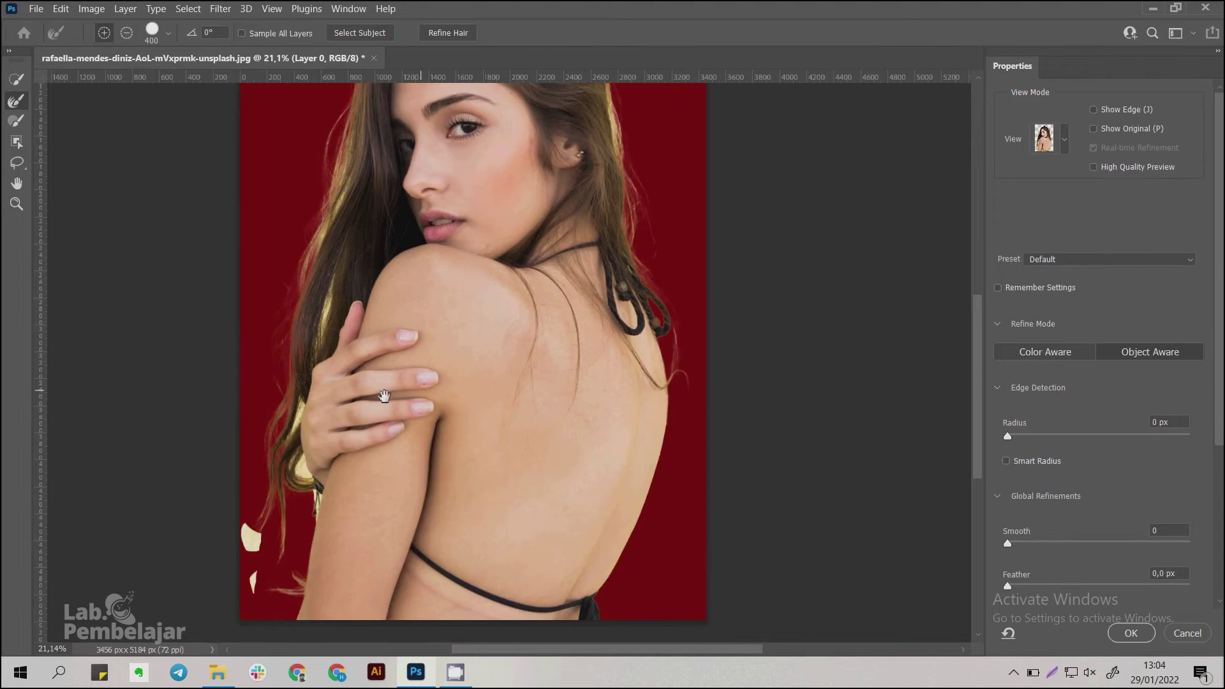
# Step: Reduce the Refine Edge Brush to 125 and paint over the yellow remnants in the hair beside the hand and elbow
pyautogui.moveTo(742, 321); pyautogui.dragTo(831, 223)
pyautogui.moveTo(326, 415)
pyautogui.mouseDown()
pyautogui.moveTo(322, 475)
pyautogui.moveTo(320, 448)
pyautogui.mouseUp()
pyautogui.scroll(3, 369, 203)
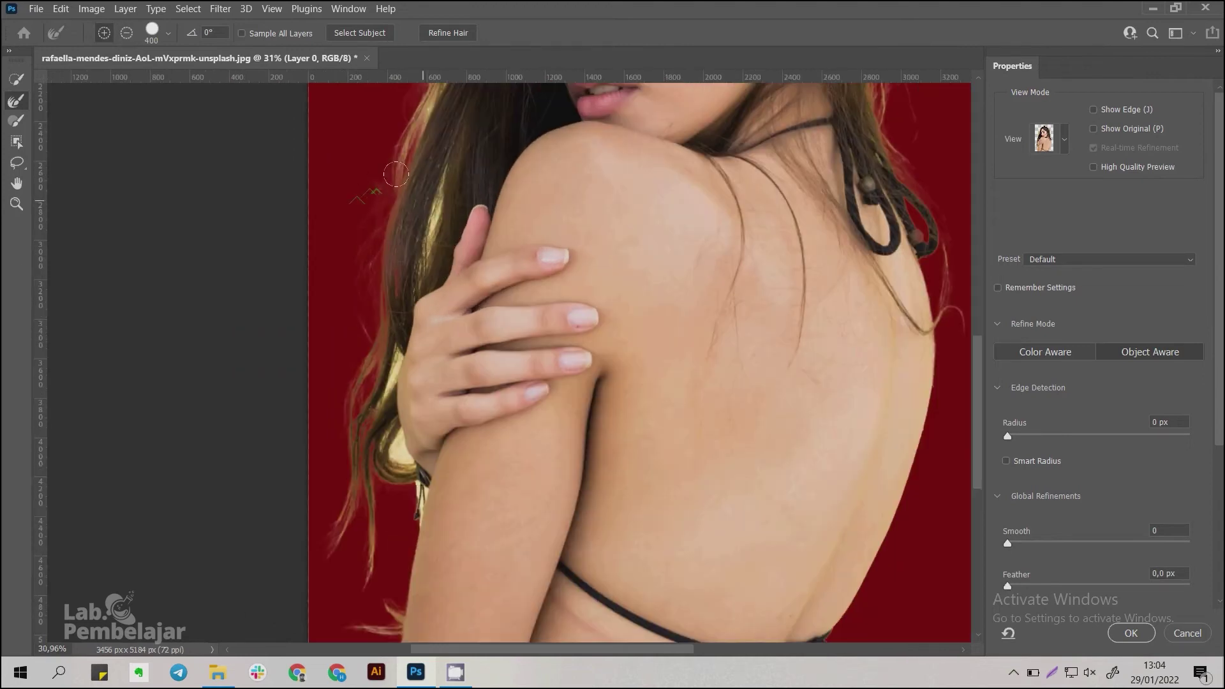
pyautogui.press('[')
pyautogui.moveTo(429, 260); pyautogui.dragTo(415, 265)
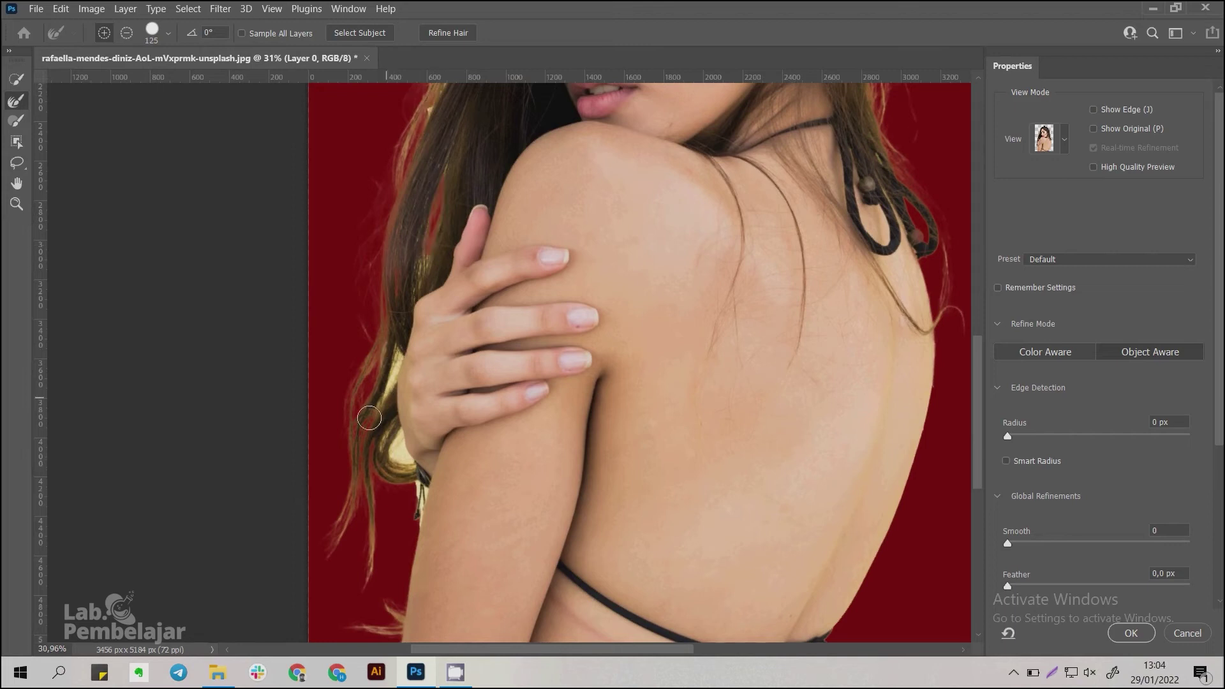
pyautogui.moveTo(368, 423)
pyautogui.mouseDown()
pyautogui.moveTo(393, 450)
pyautogui.moveTo(403, 531)
pyautogui.mouseUp()
pyautogui.scroll(5, 401, 529)
pyautogui.moveTo(416, 458); pyautogui.dragTo(411, 516)
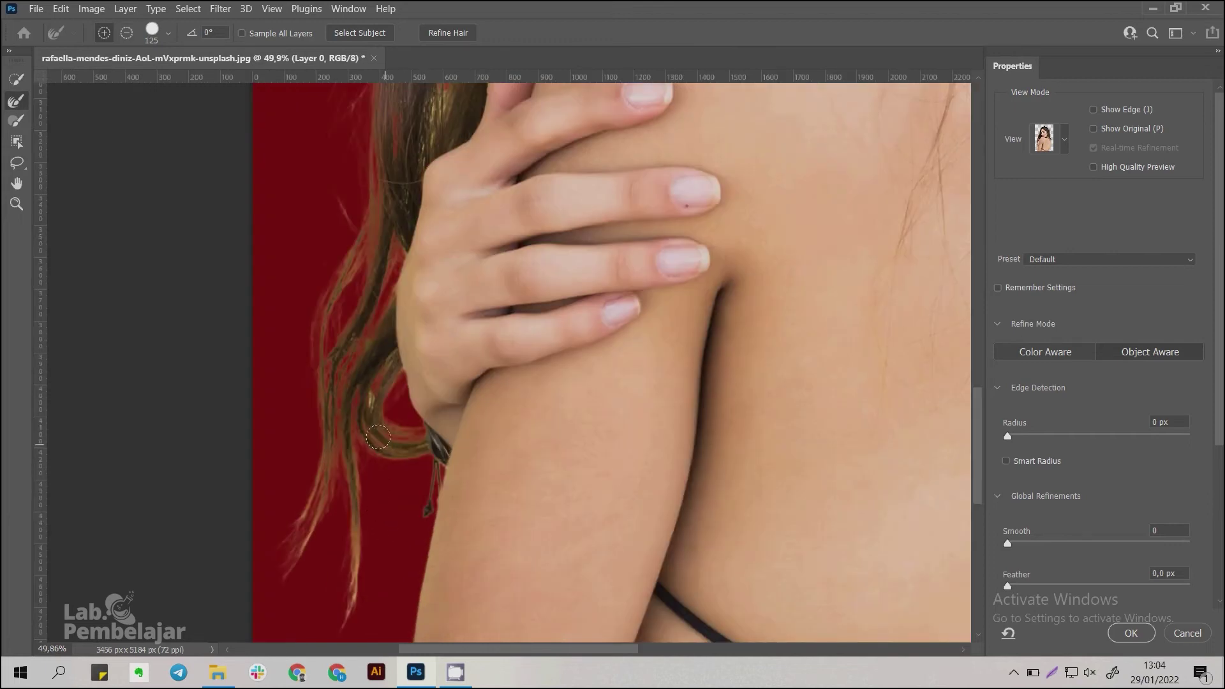
# Step: Paint with the Refine Edge Brush along the hair edges in front of the face and behind the ear
pyautogui.scroll(-3, 383, 498)
pyautogui.scroll(1, 470, 396)
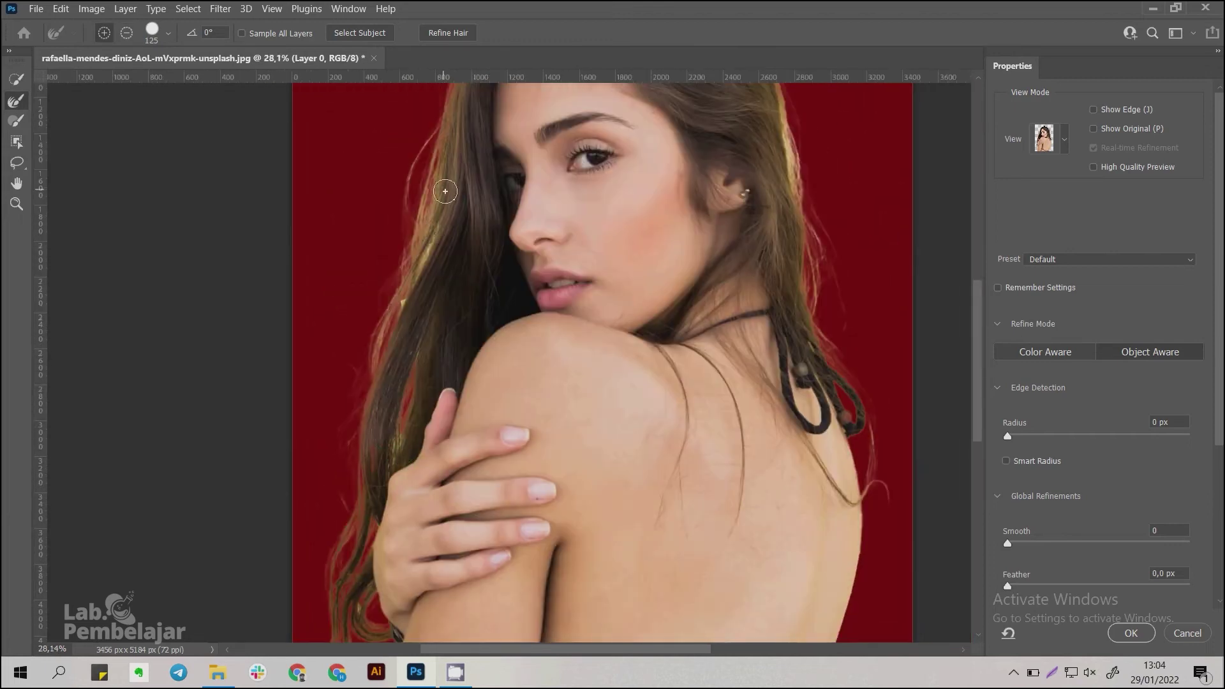
pyautogui.moveTo(435, 209)
pyautogui.mouseDown()
pyautogui.moveTo(399, 295)
pyautogui.moveTo(310, 381)
pyautogui.mouseUp()
pyautogui.moveTo(418, 127); pyautogui.dragTo(392, 188)
pyautogui.moveTo(657, 258); pyautogui.dragTo(674, 393)
pyautogui.moveTo(651, 273); pyautogui.dragTo(668, 342)
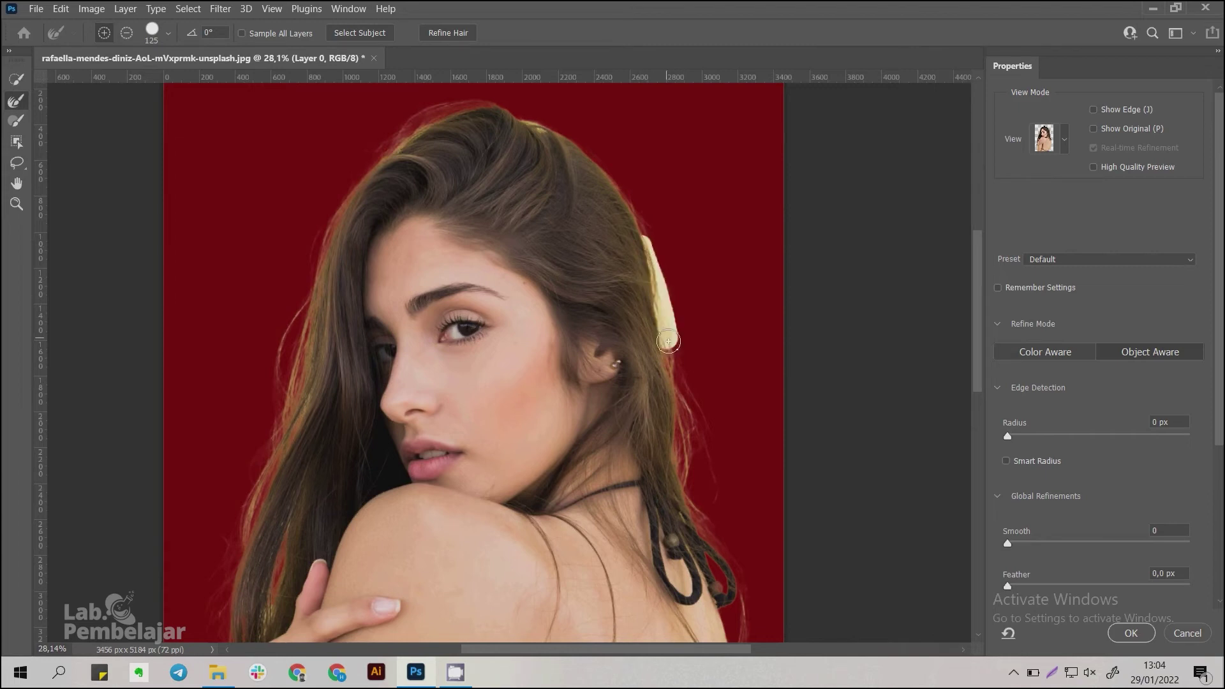
pyautogui.moveTo(708, 437); pyautogui.dragTo(780, 249)
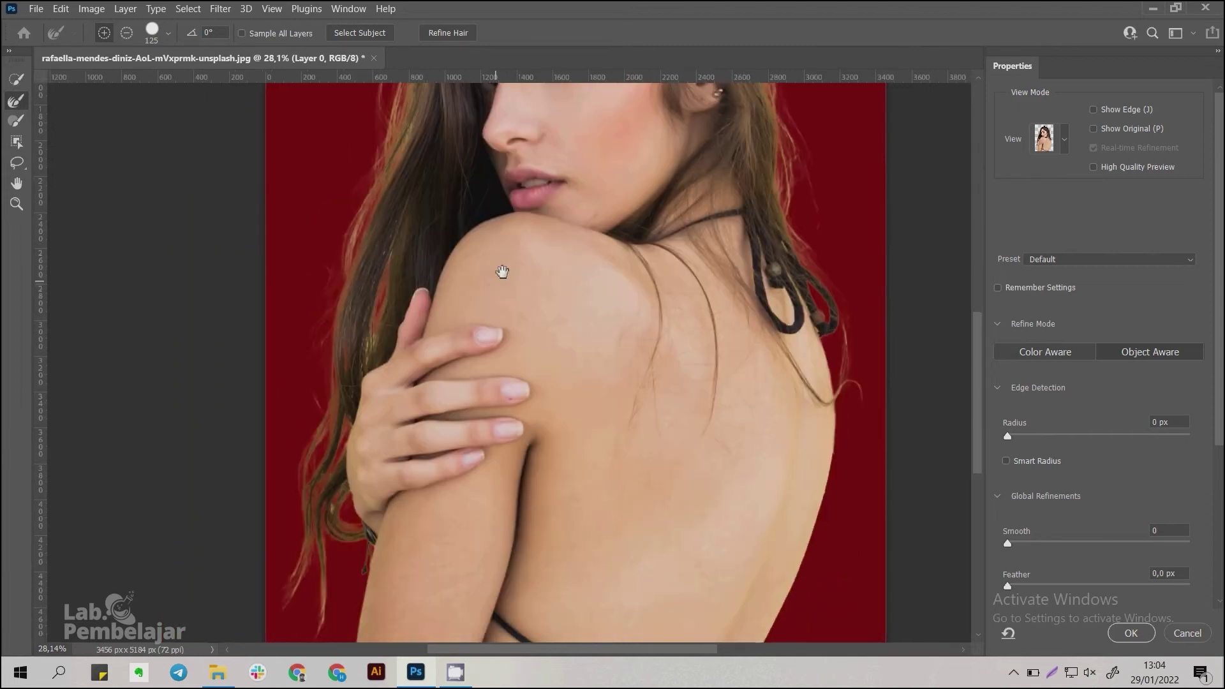
# Step: Refine the remaining hair edges beside the raised fingers and around the loose curls by the wrist
pyautogui.moveTo(384, 307); pyautogui.dragTo(376, 336)
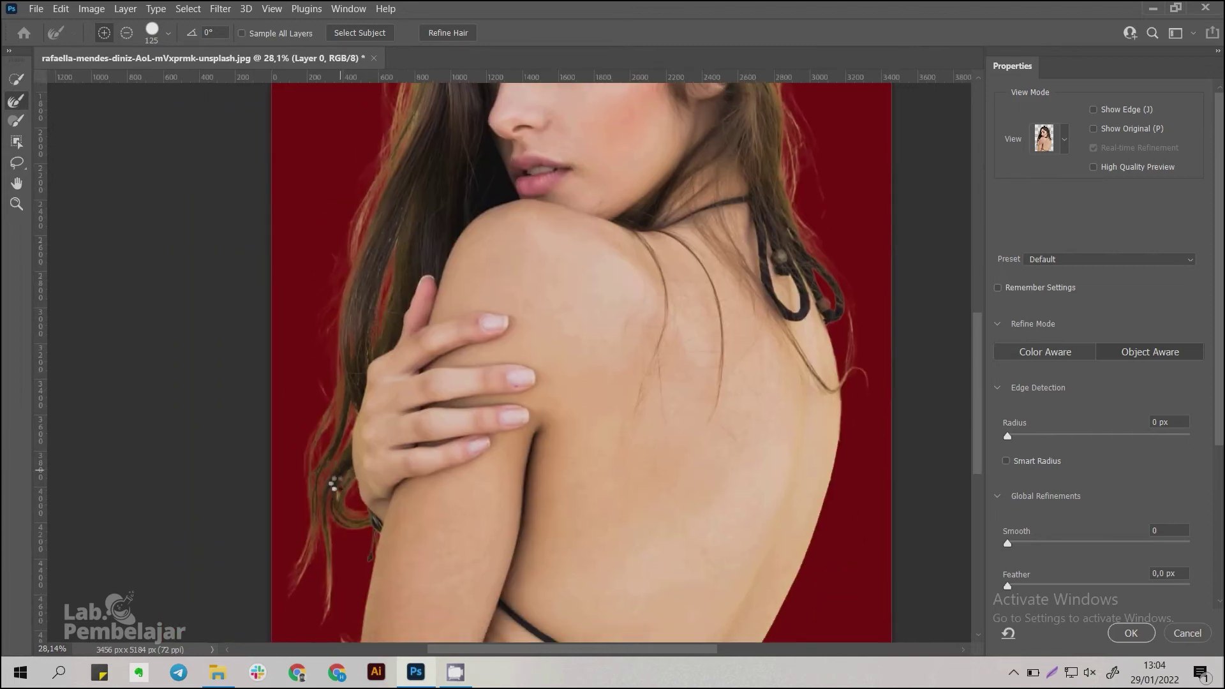
pyautogui.moveTo(336, 497); pyautogui.dragTo(347, 524)
pyautogui.moveTo(328, 581); pyautogui.dragTo(330, 632)
pyautogui.scroll(-3, 351, 418)
pyautogui.moveTo(612, 326); pyautogui.dragTo(589, 409)
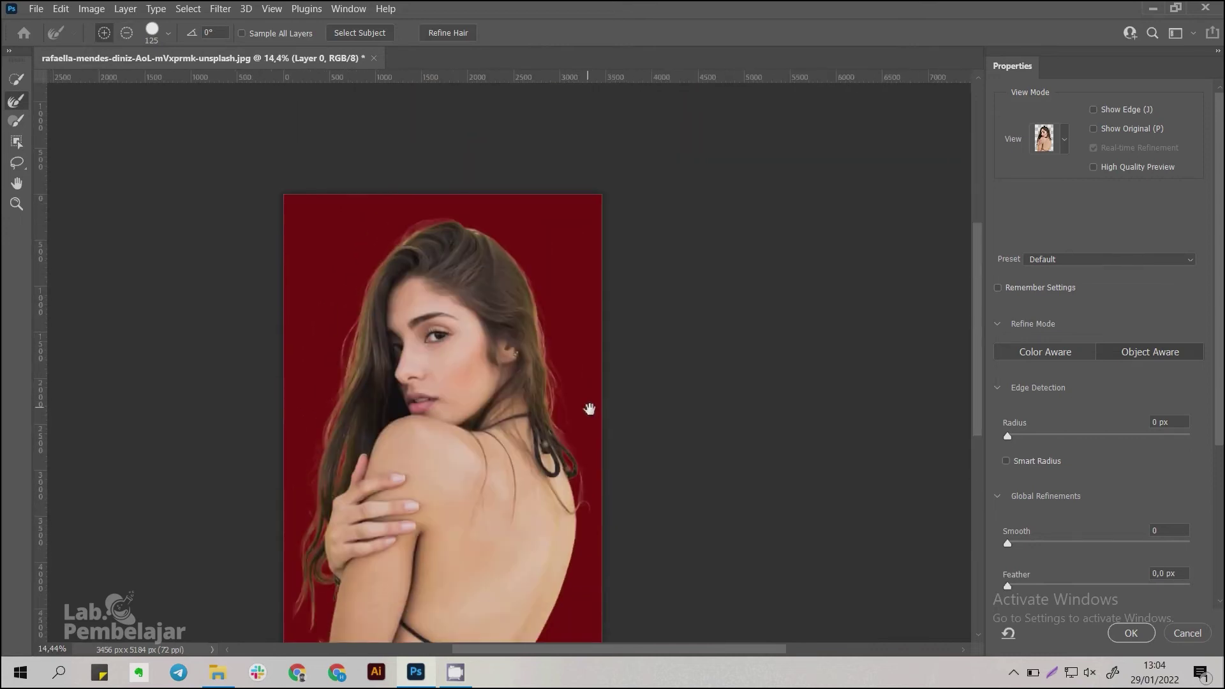
# Step: Refine the flyaway hair on top of the head, reducing the brush to 70 for the yellow patch at the crown
pyautogui.scroll(5, 426, 210)
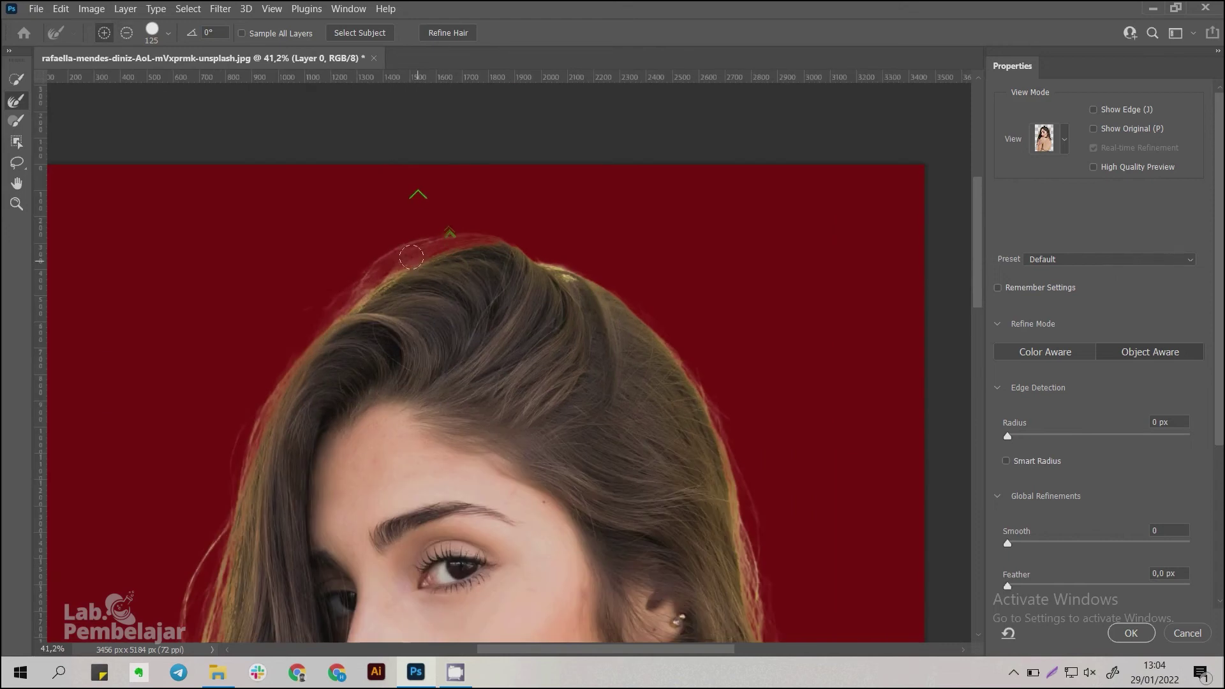
pyautogui.moveTo(418, 254); pyautogui.dragTo(332, 318)
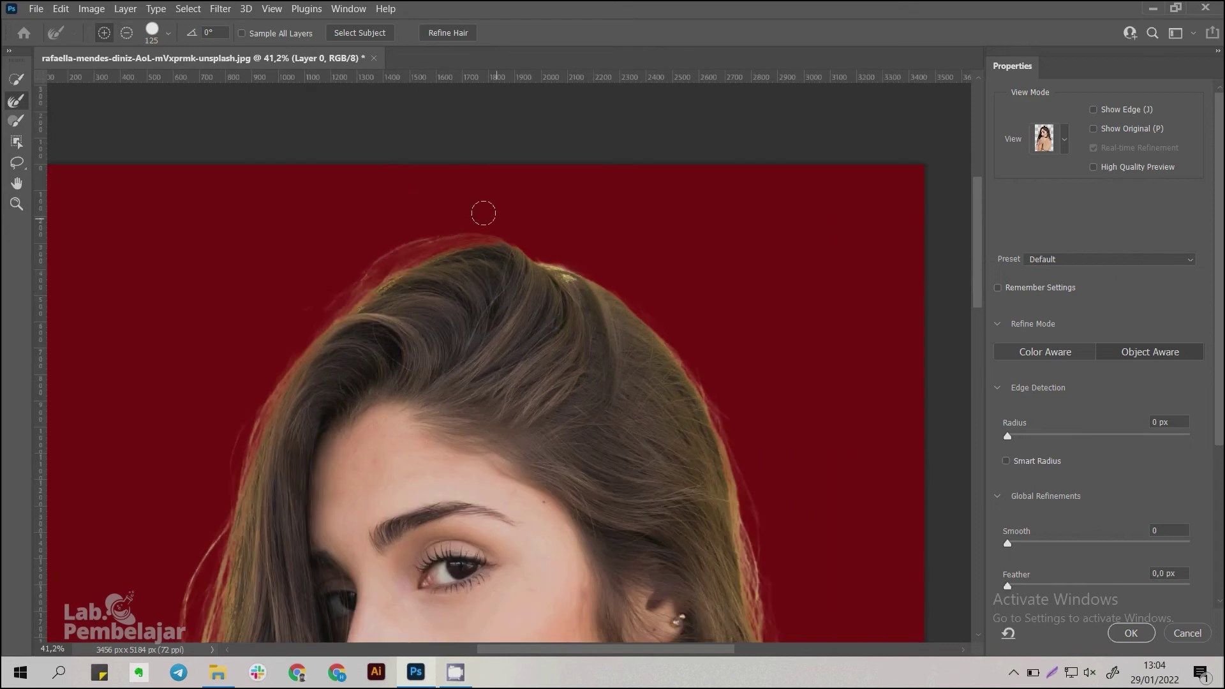
pyautogui.scroll(-3, 560, 251)
pyautogui.scroll(4, 555, 247)
pyautogui.scroll(3, 552, 246)
pyautogui.click(507, 238)
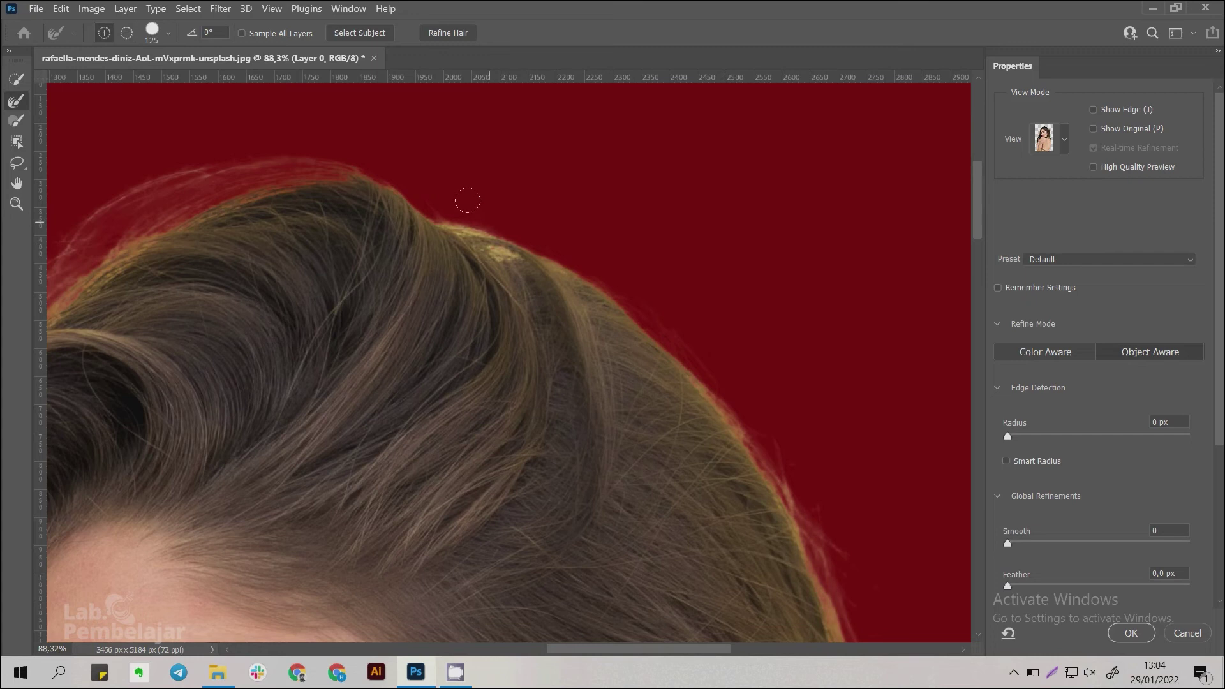
pyautogui.moveTo(464, 221); pyautogui.dragTo(506, 247)
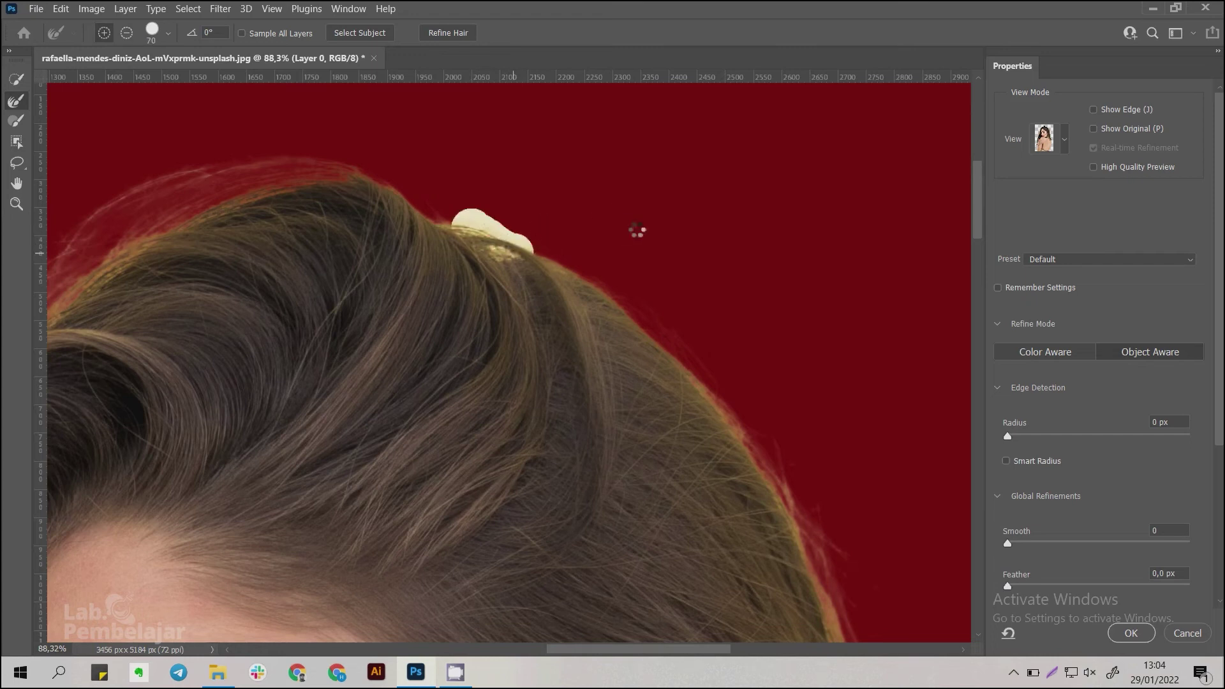
# Step: Set the refined selection's output to New Layer with Layer Mask and apply it
pyautogui.scroll(-5, 561, 198)
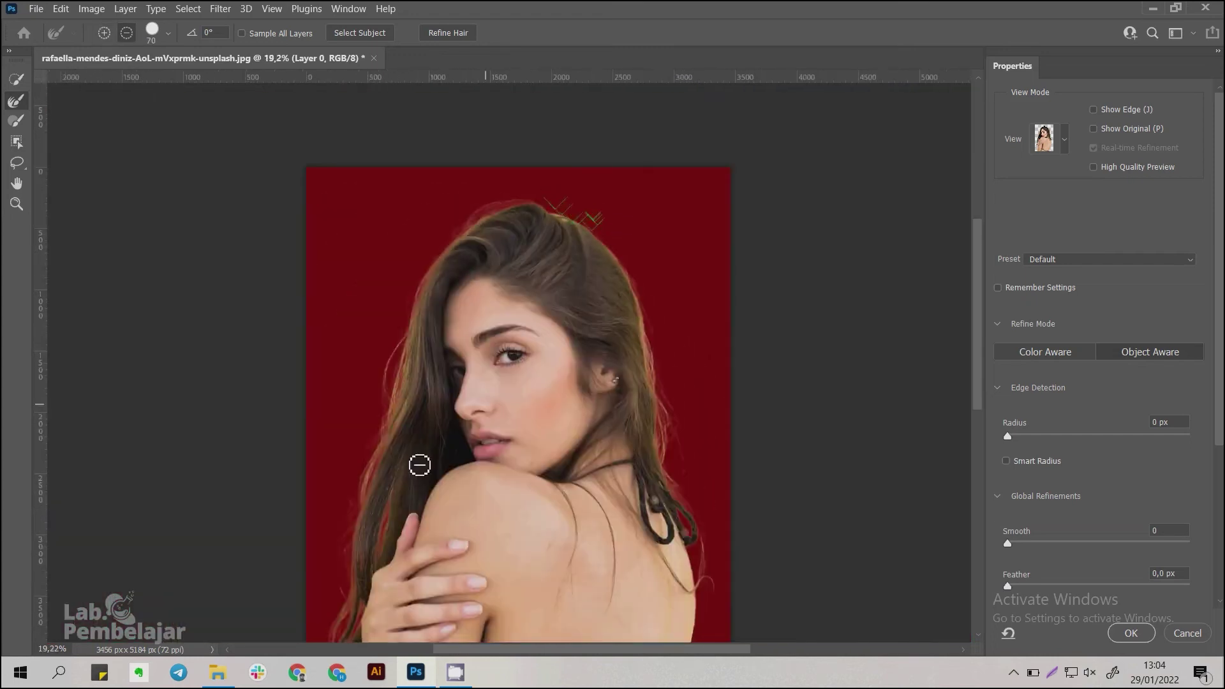
pyautogui.scroll(2, 419, 465)
pyautogui.scroll(-4, 760, 274)
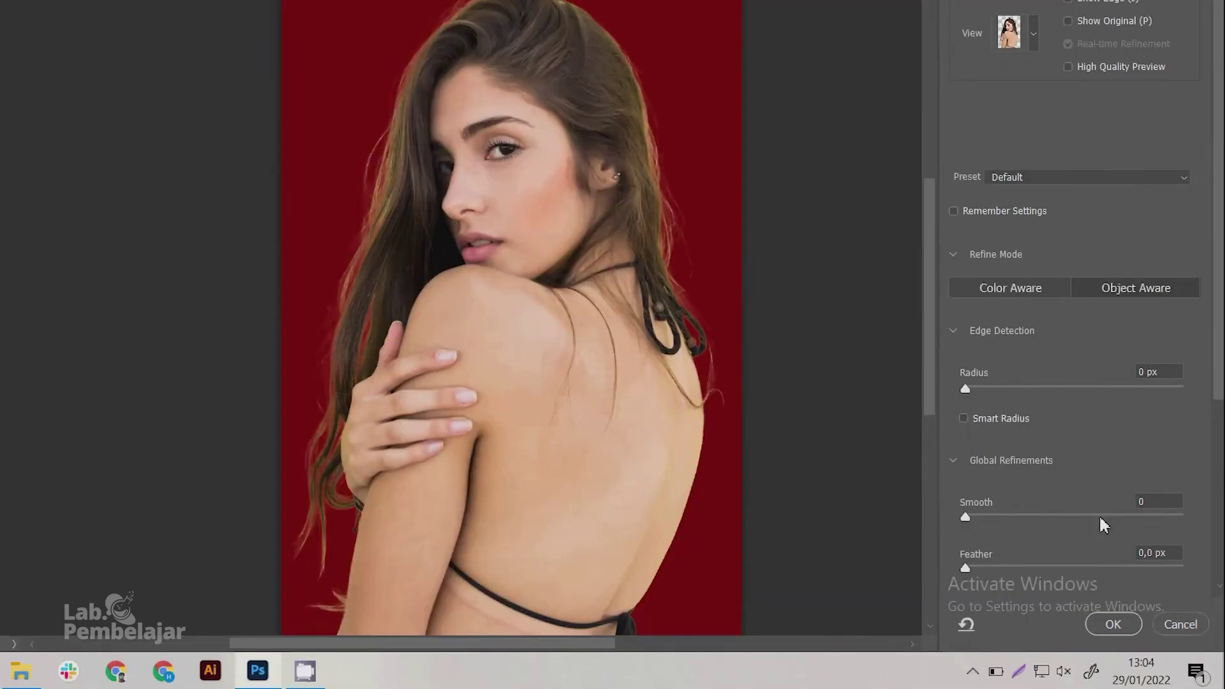
pyautogui.scroll(-5, 1104, 524)
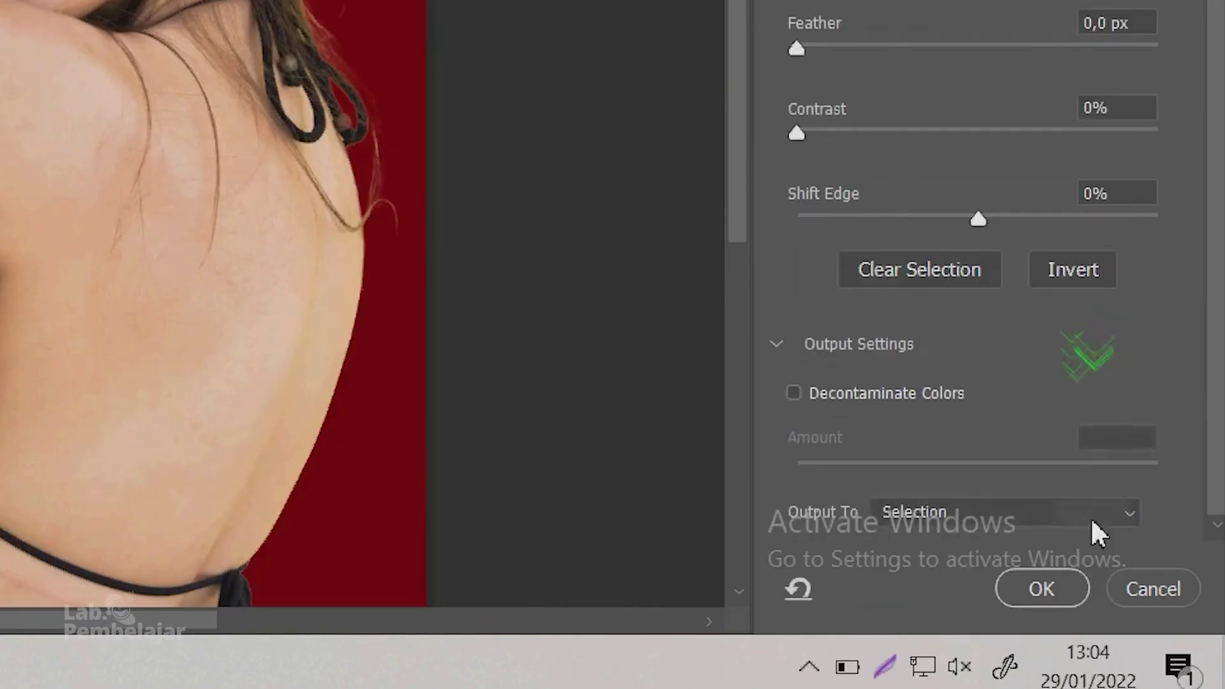
pyautogui.click(1091, 522)
pyautogui.click(997, 554)
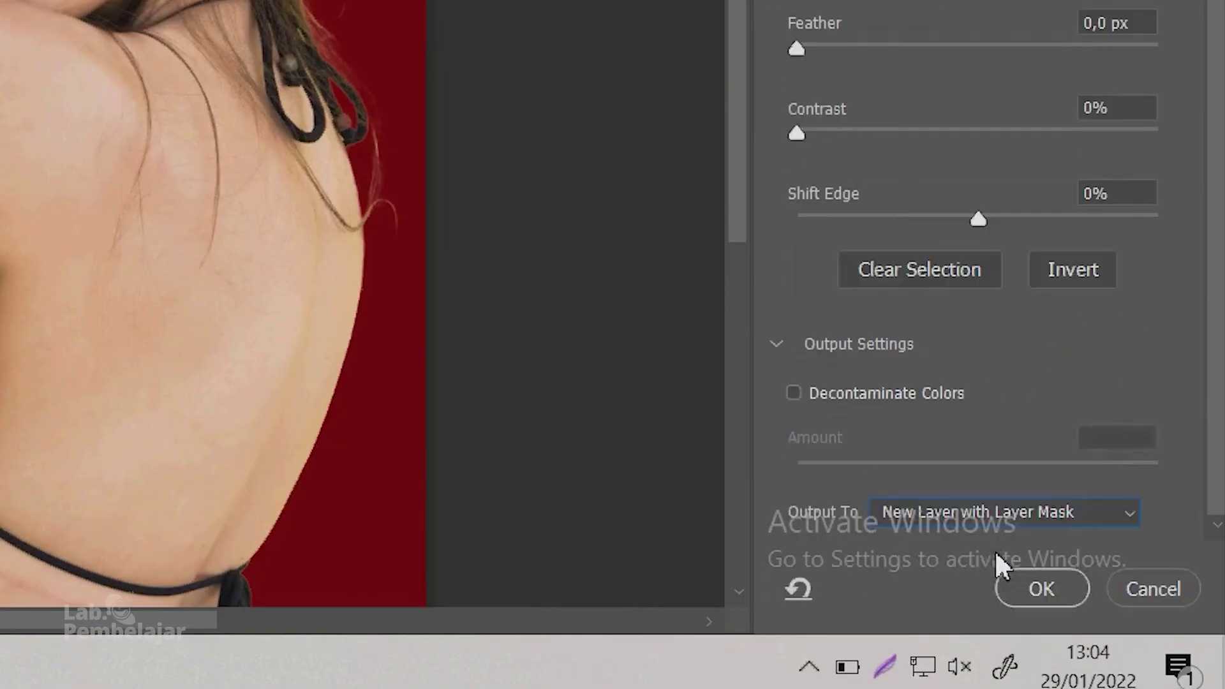
pyautogui.click(1024, 588)
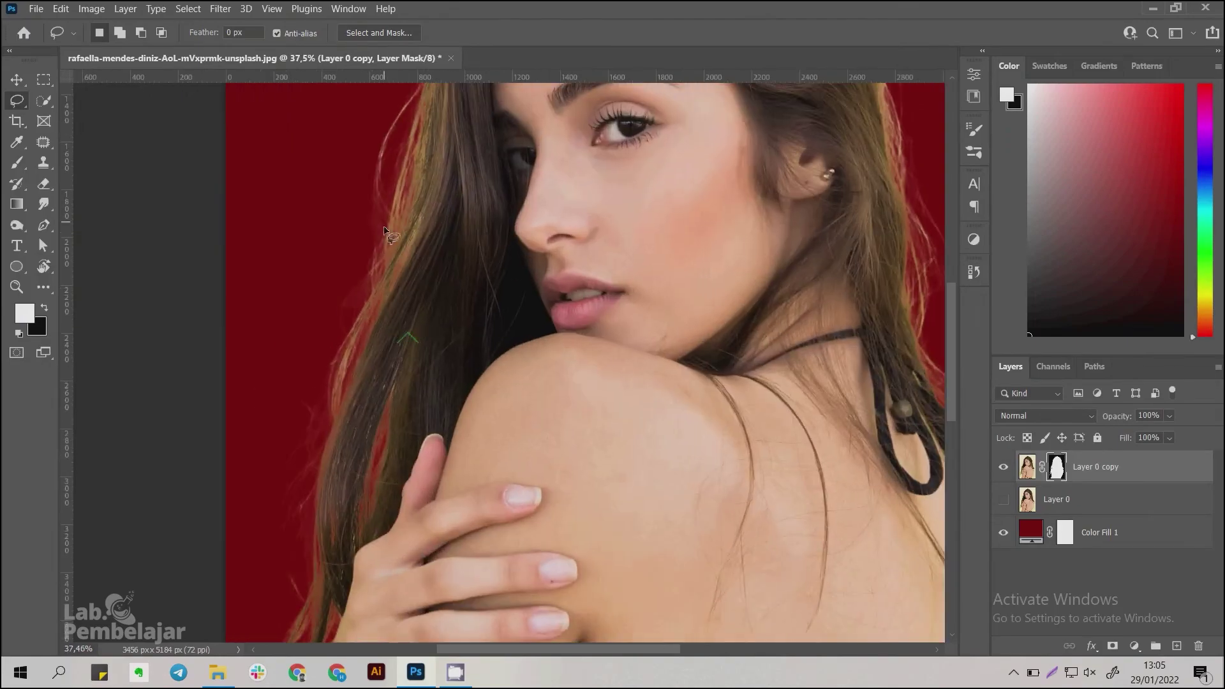
# Step: Add an Exposure adjustment layer above Layer 0 copy and clip it to that layer
pyautogui.scroll(5, 440, 214)
pyautogui.hscroll(3, 689, 204)
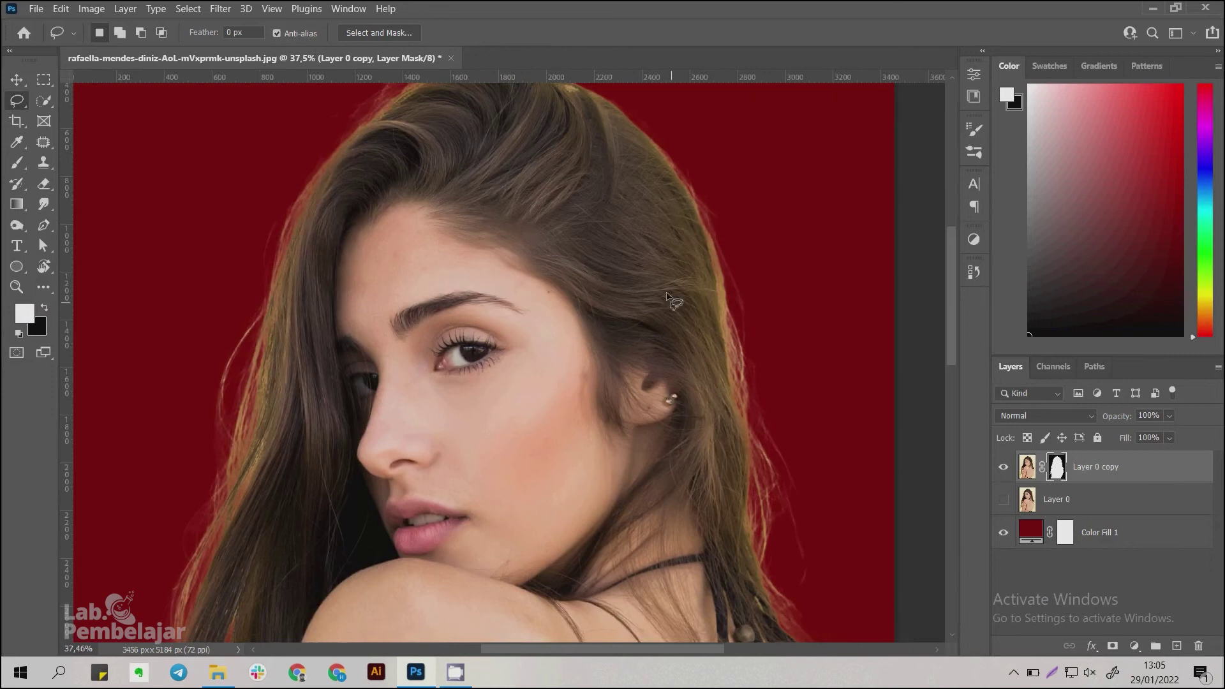
pyautogui.scroll(-5, 667, 297)
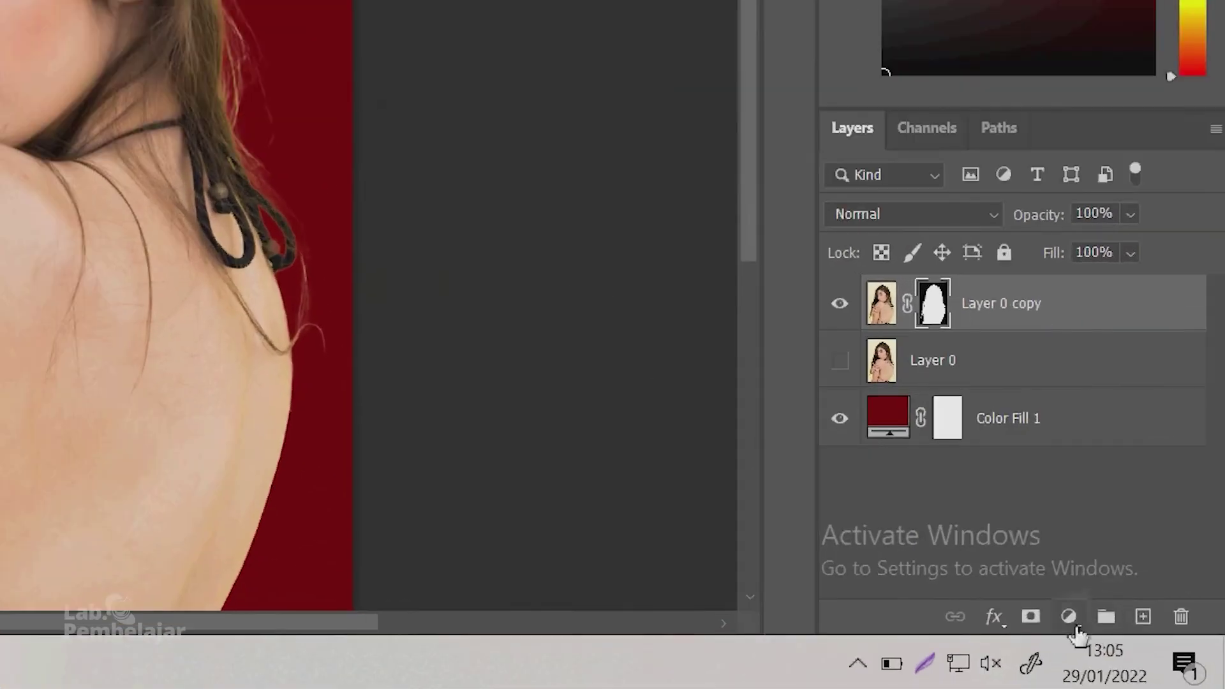
pyautogui.click(1135, 646)
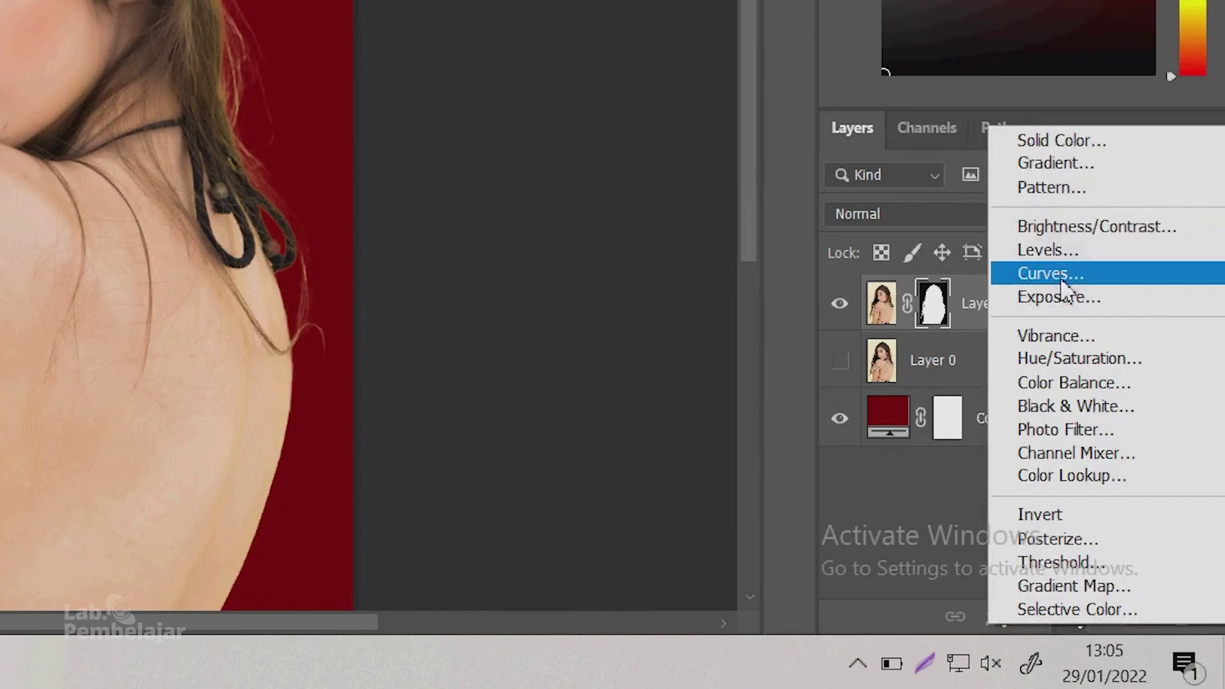
pyautogui.click(1058, 298)
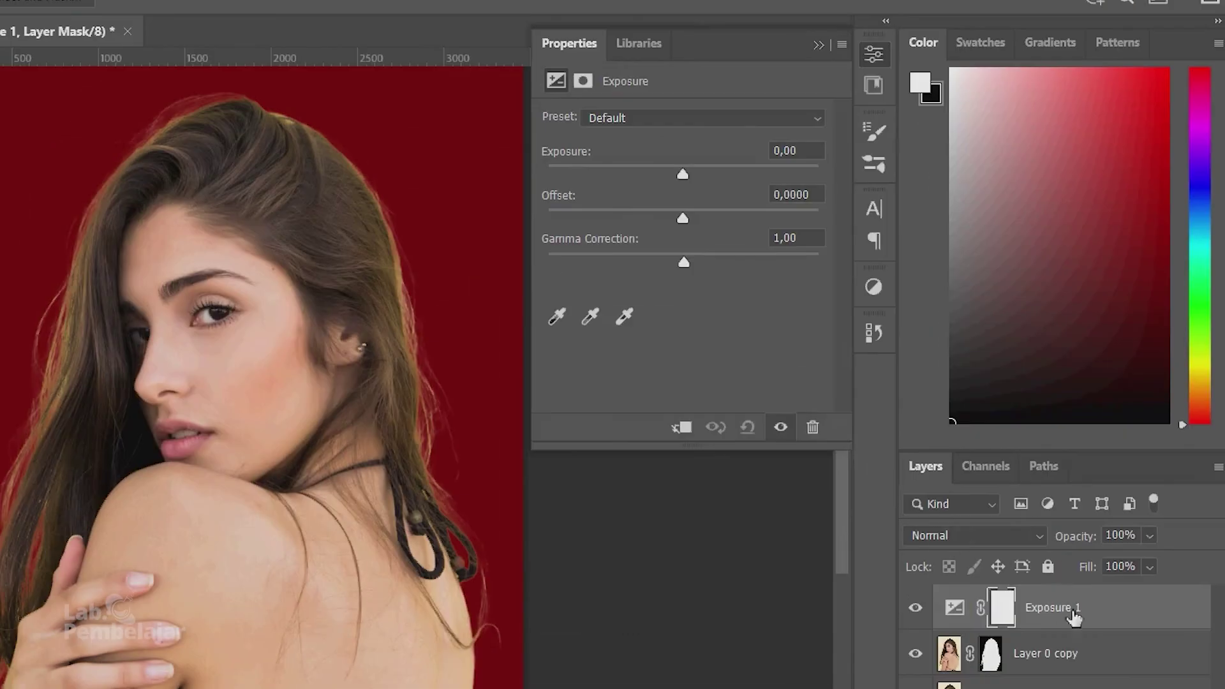
pyautogui.rightClick(1079, 618)
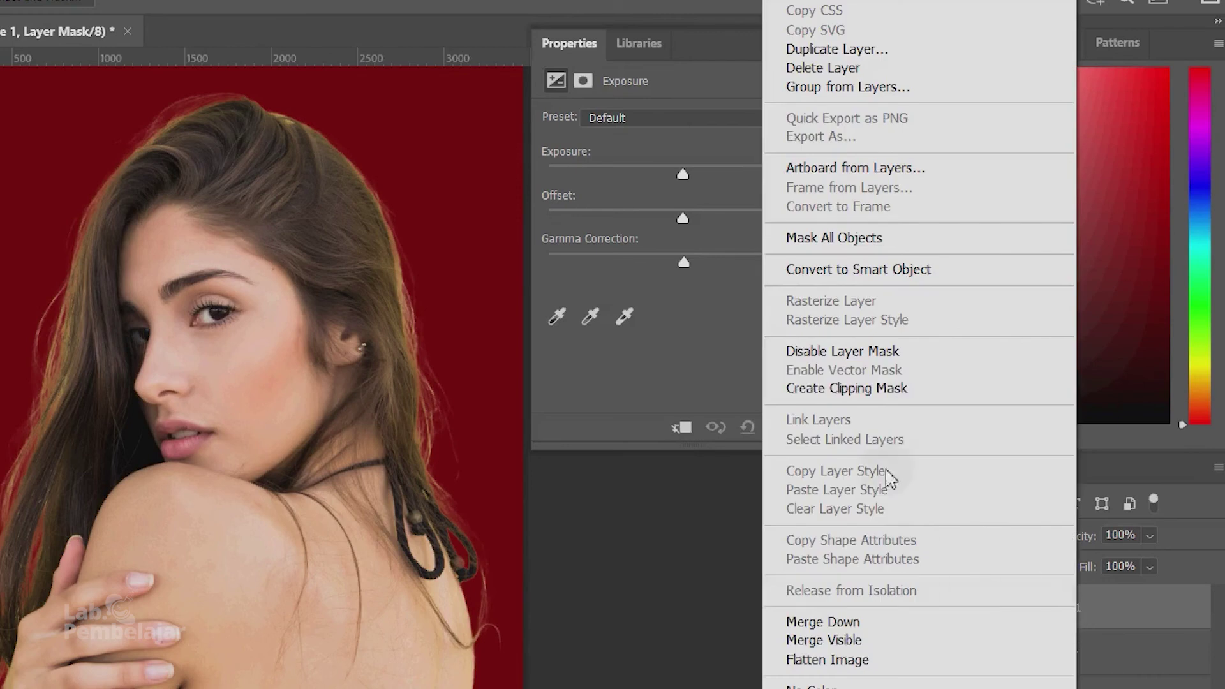
pyautogui.click(871, 391)
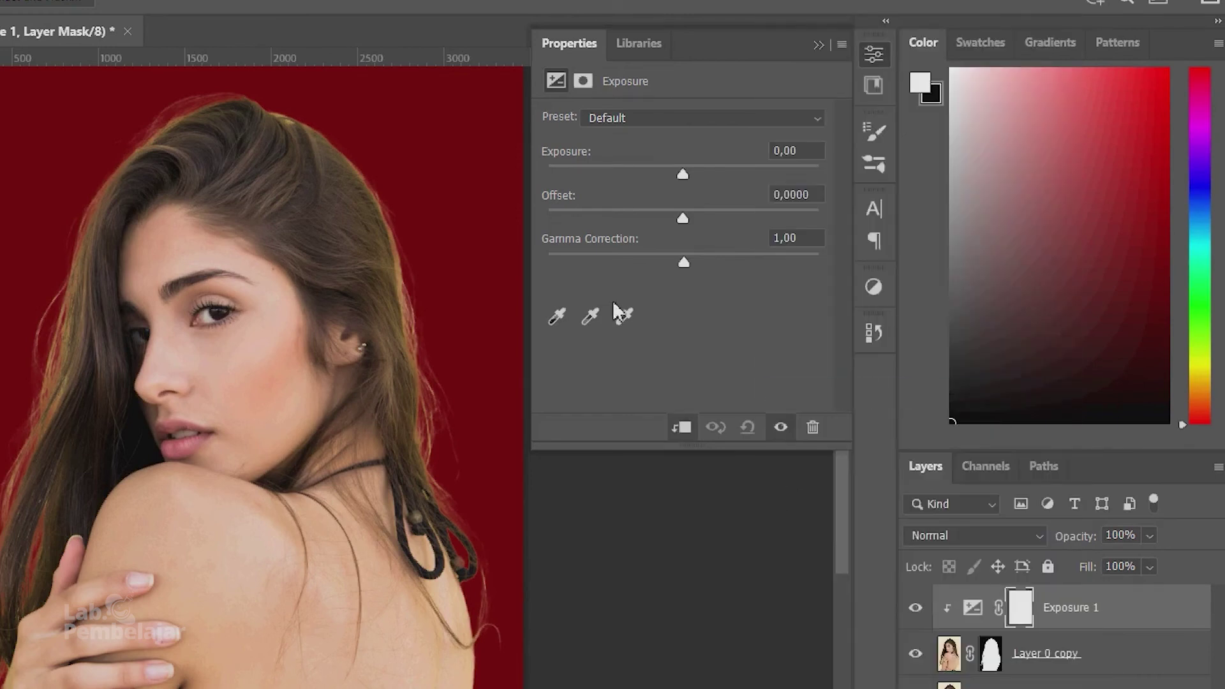
# Step: Set the adjustment's exposure to -5.00 and invert its layer mask to black
pyautogui.moveTo(683, 174); pyautogui.dragTo(599, 173)
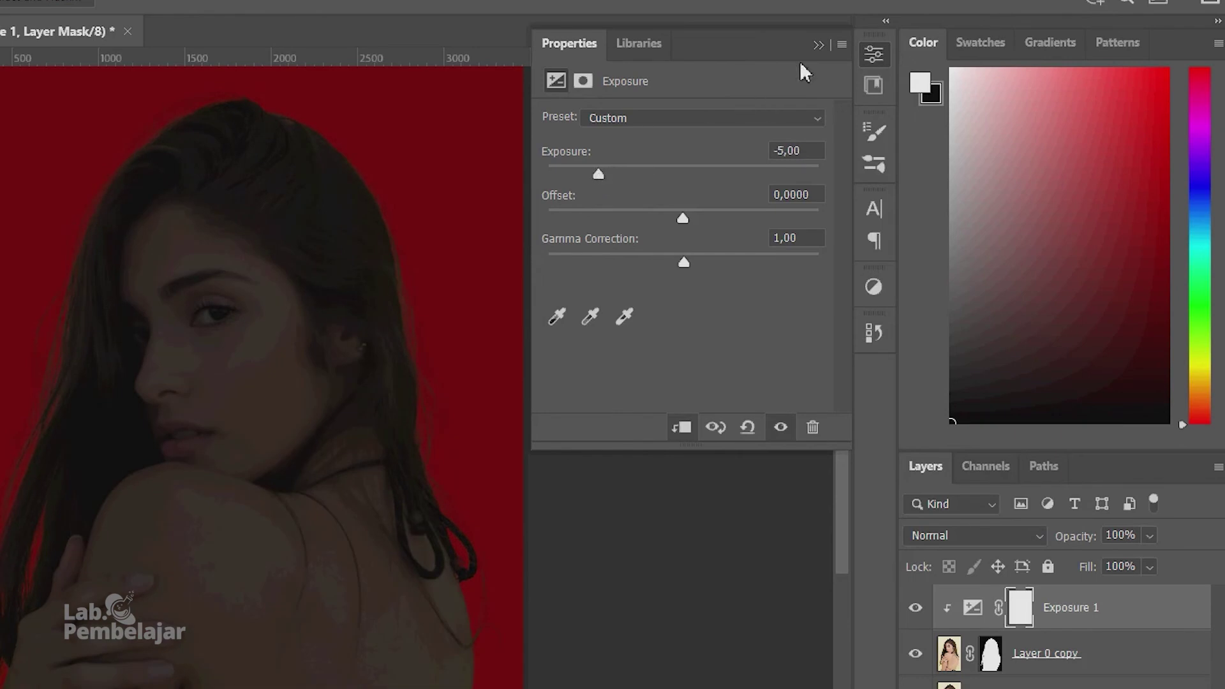
pyautogui.click(818, 45)
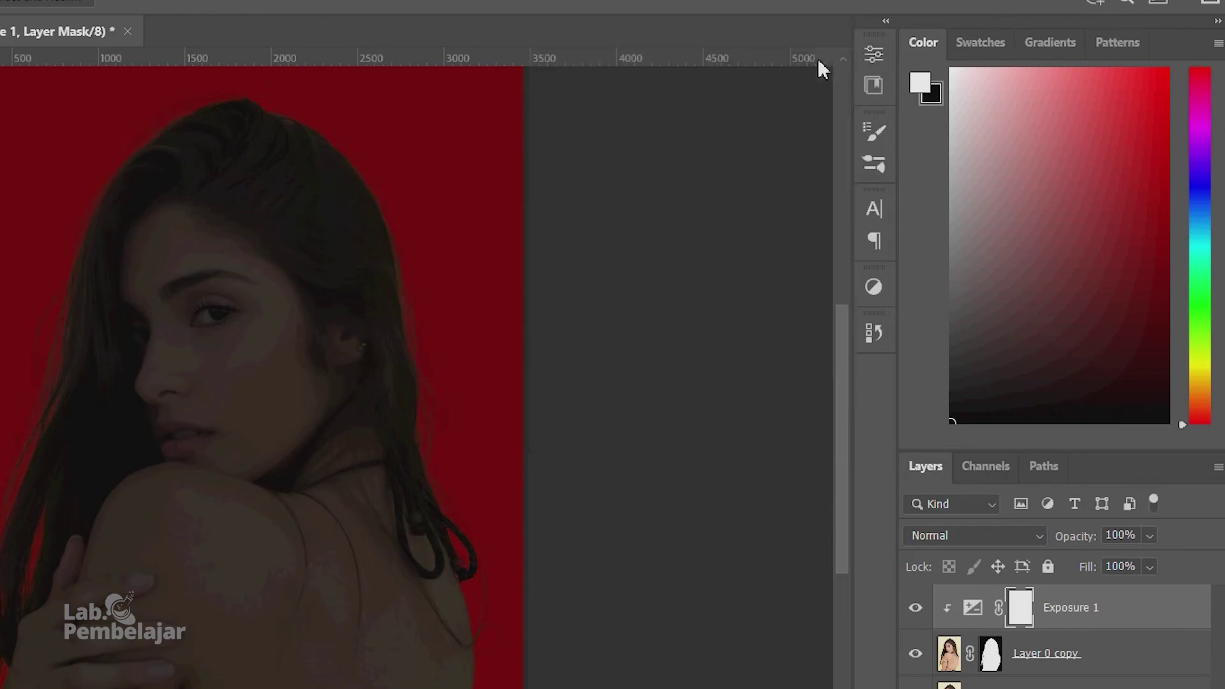
pyautogui.doubleClick(1021, 614)
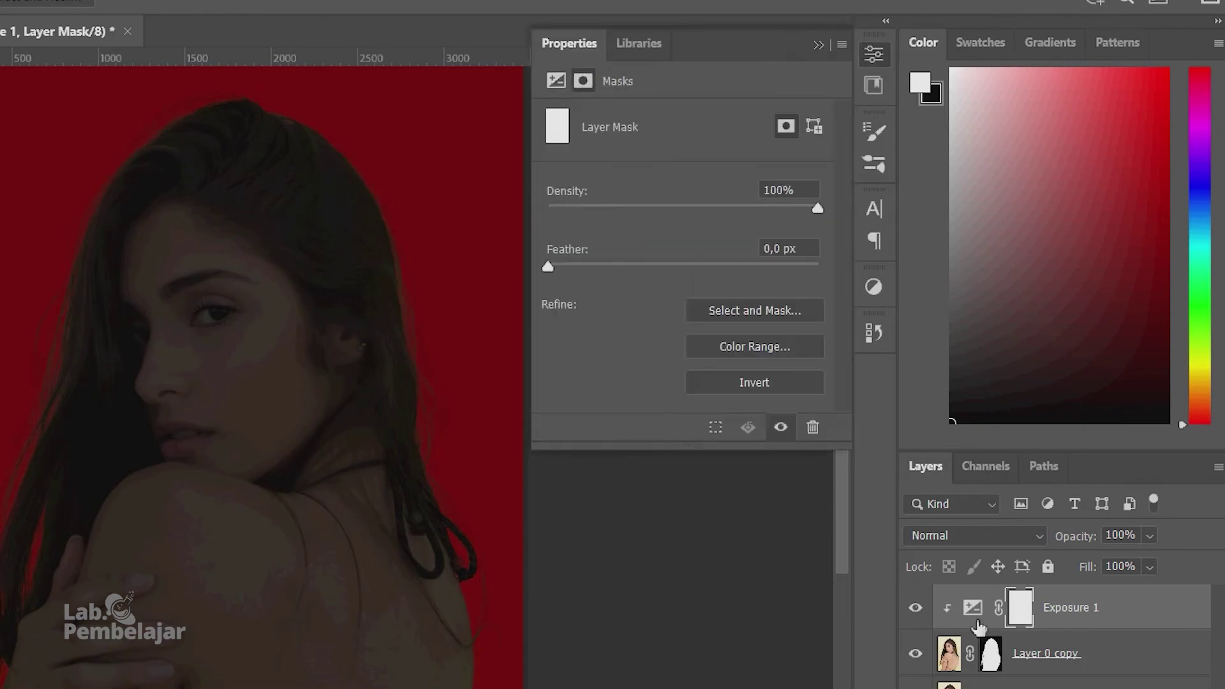
pyautogui.click(748, 383)
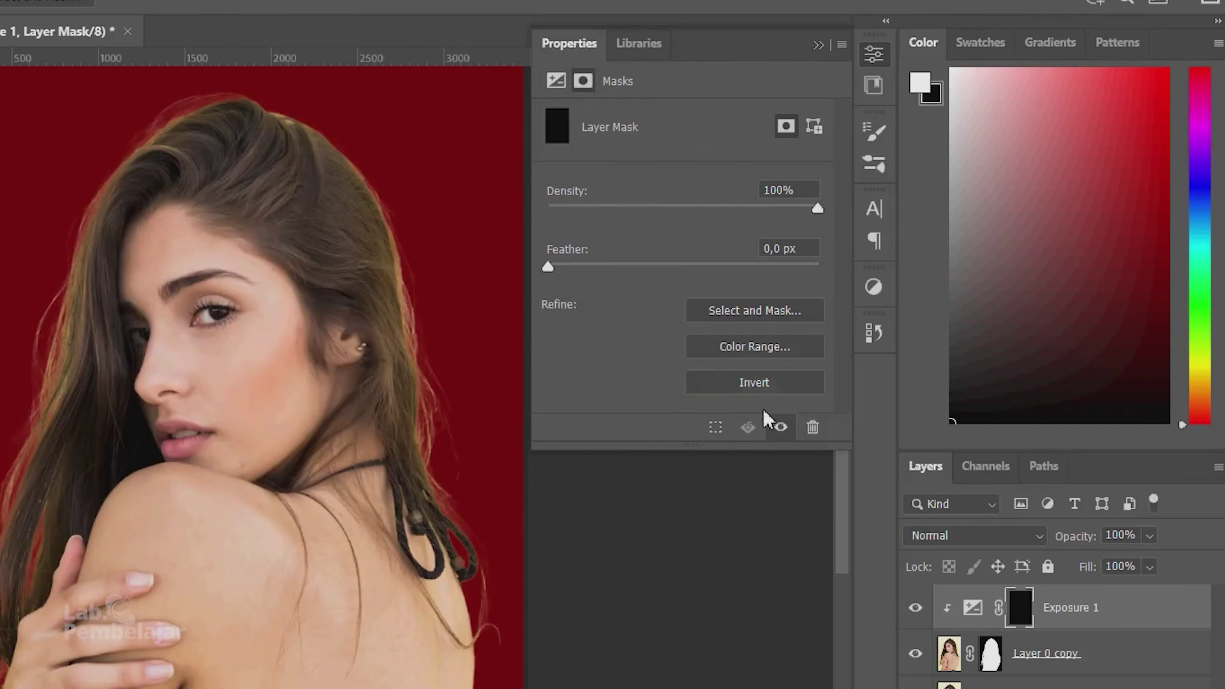
pyautogui.click(814, 47)
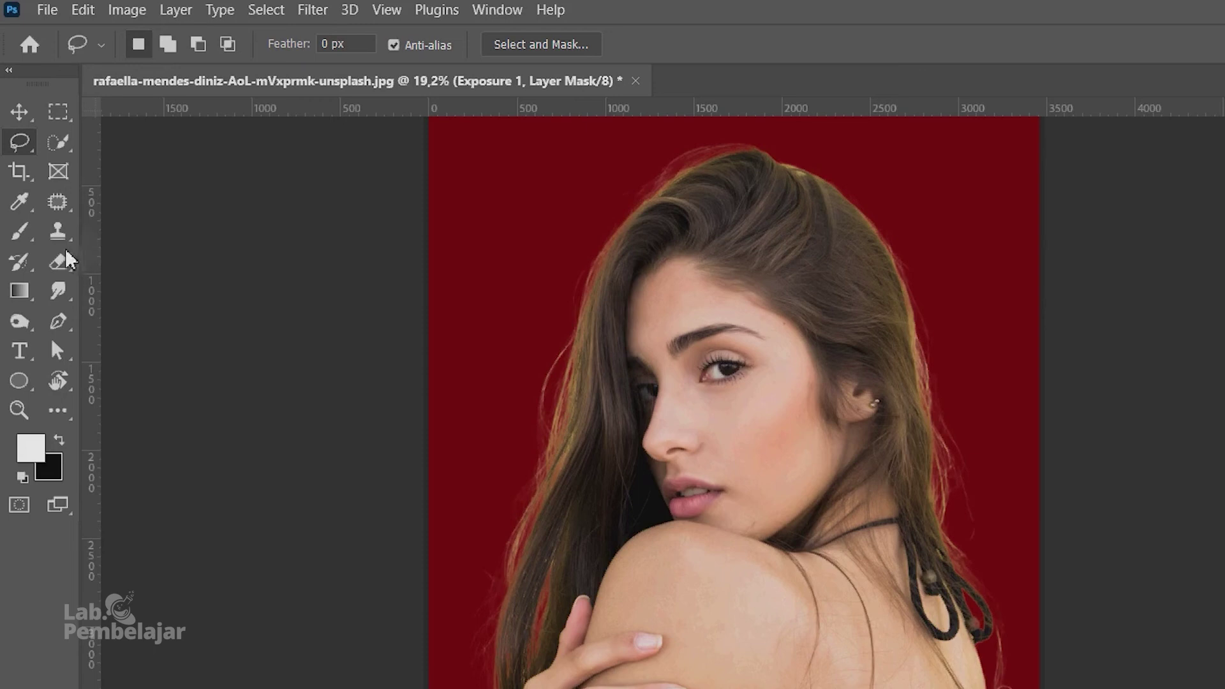
# Step: Set up the Eraser with the Soft Round brush at 30% opacity and 30% flow, and swap the colors to make black the foreground
pyautogui.click(48, 205)
pyautogui.click(165, 45)
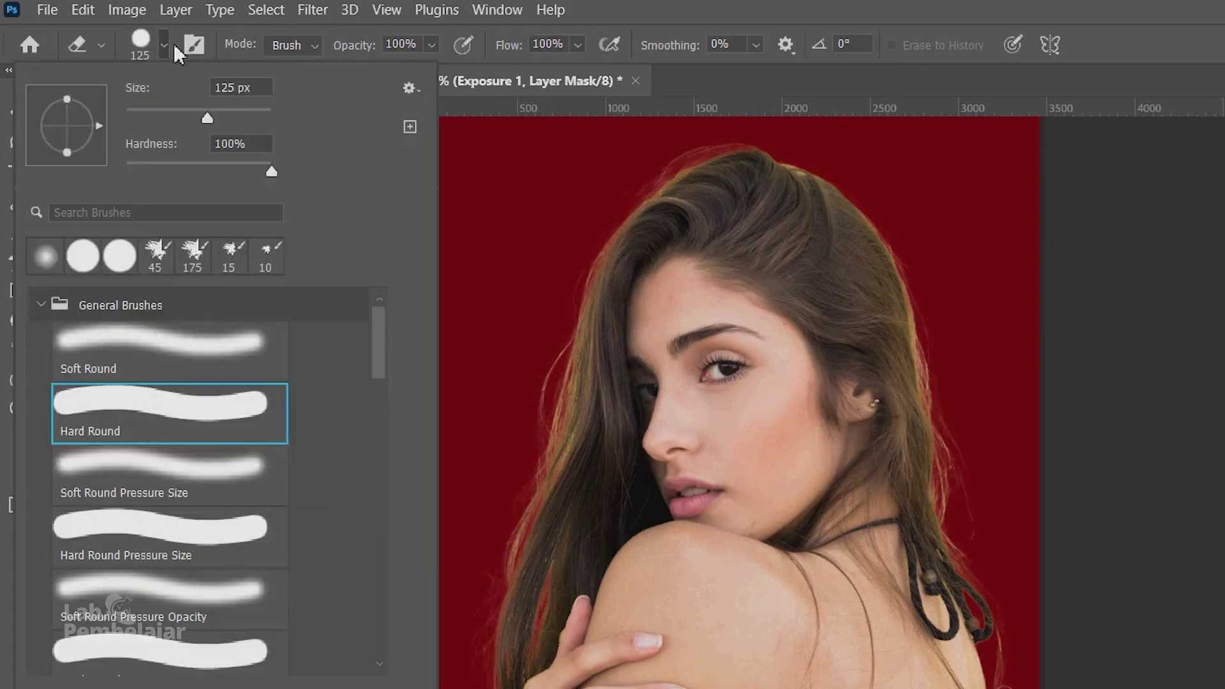
pyautogui.click(183, 342)
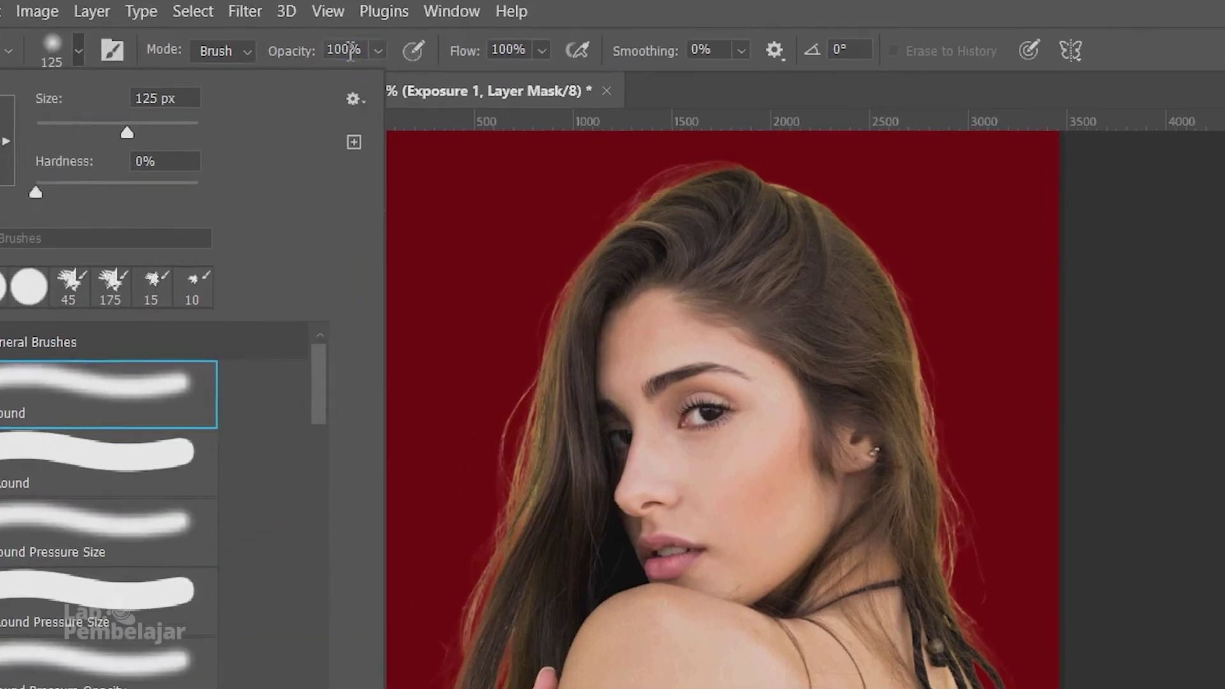
pyautogui.click(405, 44)
pyautogui.write('30')
pyautogui.press('Tab')
pyautogui.write('3')
pyautogui.press('Return')
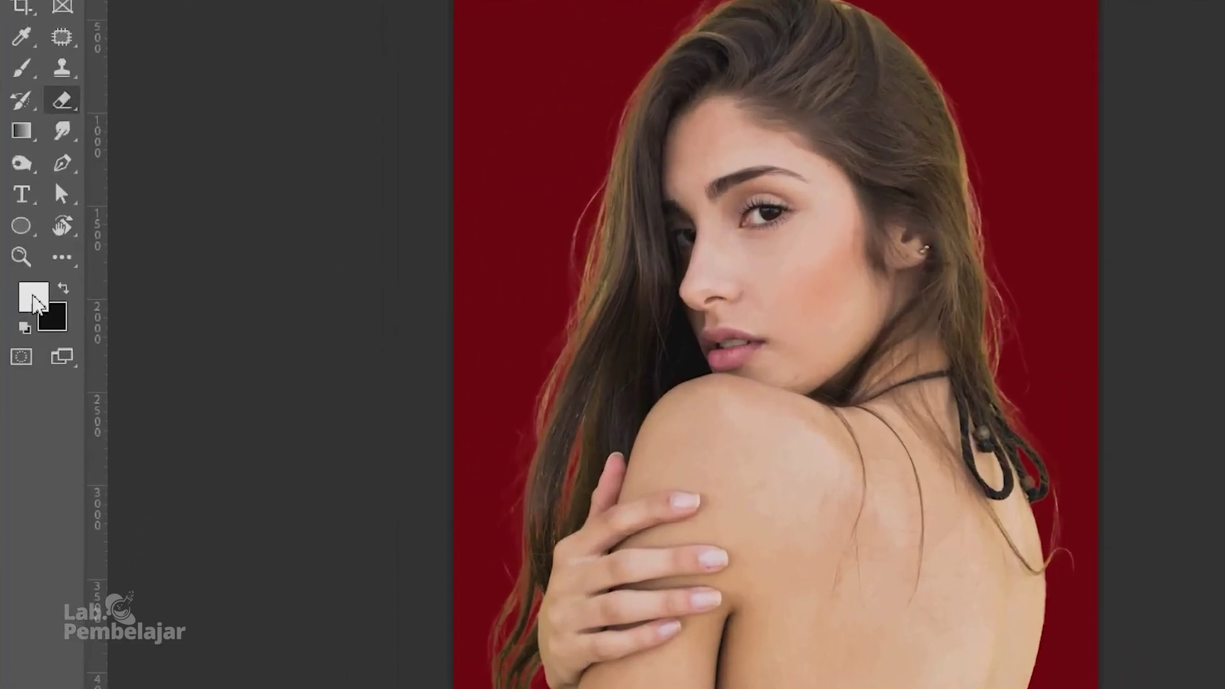
pyautogui.click(63, 289)
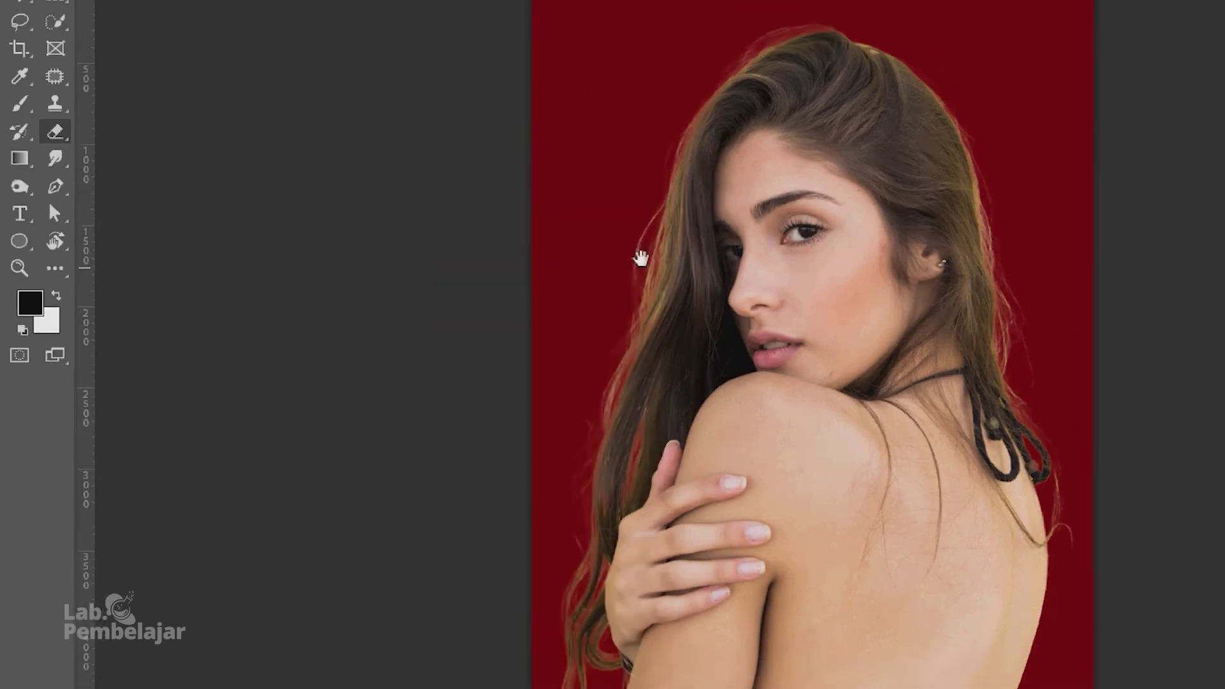
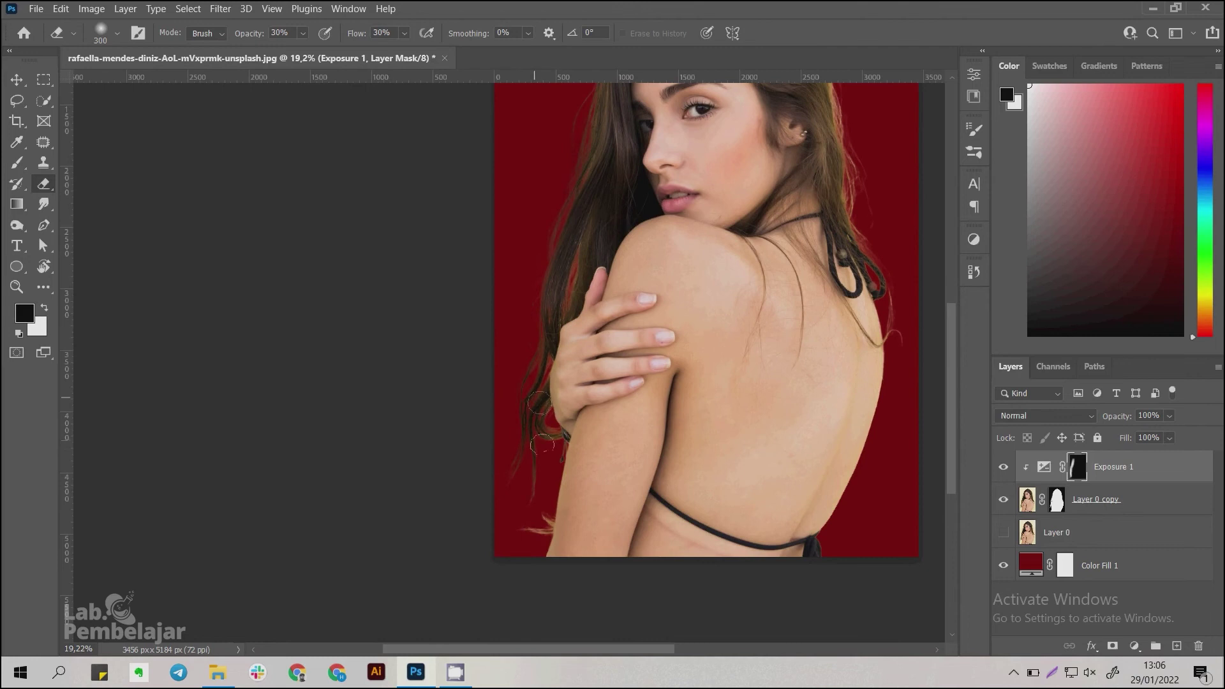
# Step: Erase the Exposure 1 mask over the hair strands beside the elbow and wrist with a 100 px brush to darken them
pyautogui.moveTo(547, 501)
pyautogui.mouseDown()
pyautogui.moveTo(562, 386)
pyautogui.moveTo(600, 441)
pyautogui.moveTo(597, 371)
pyautogui.mouseUp()
pyautogui.scroll(7, 561, 386)
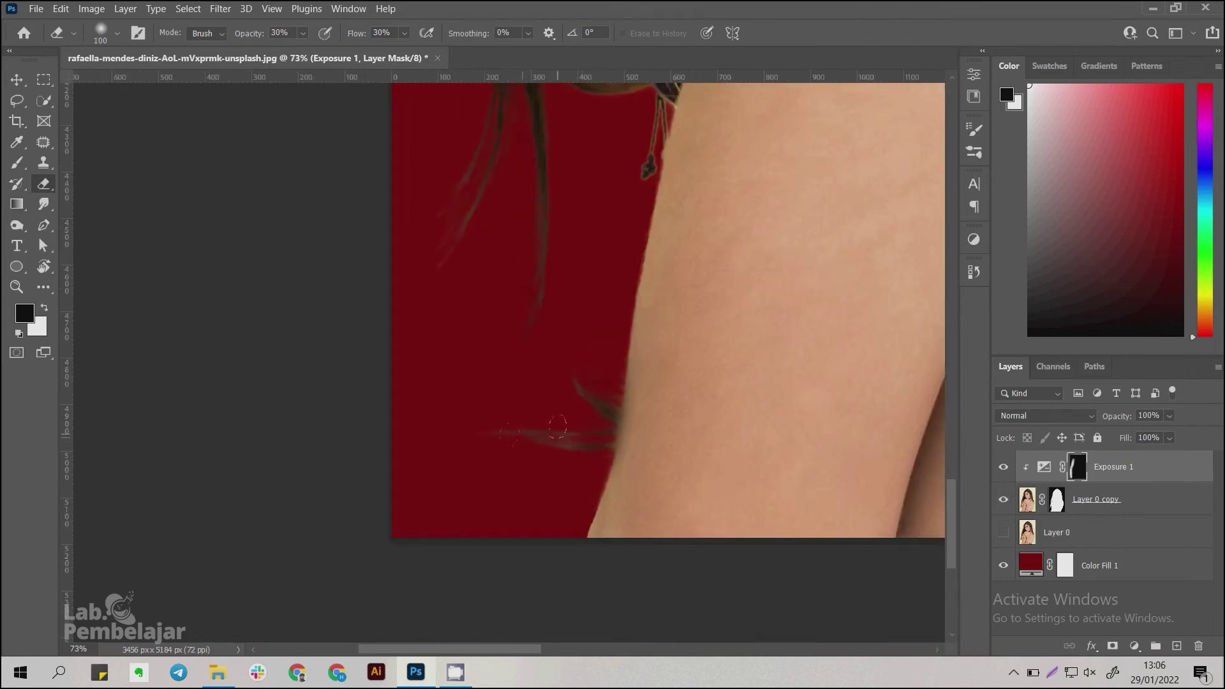
pyautogui.scroll(3, 596, 400)
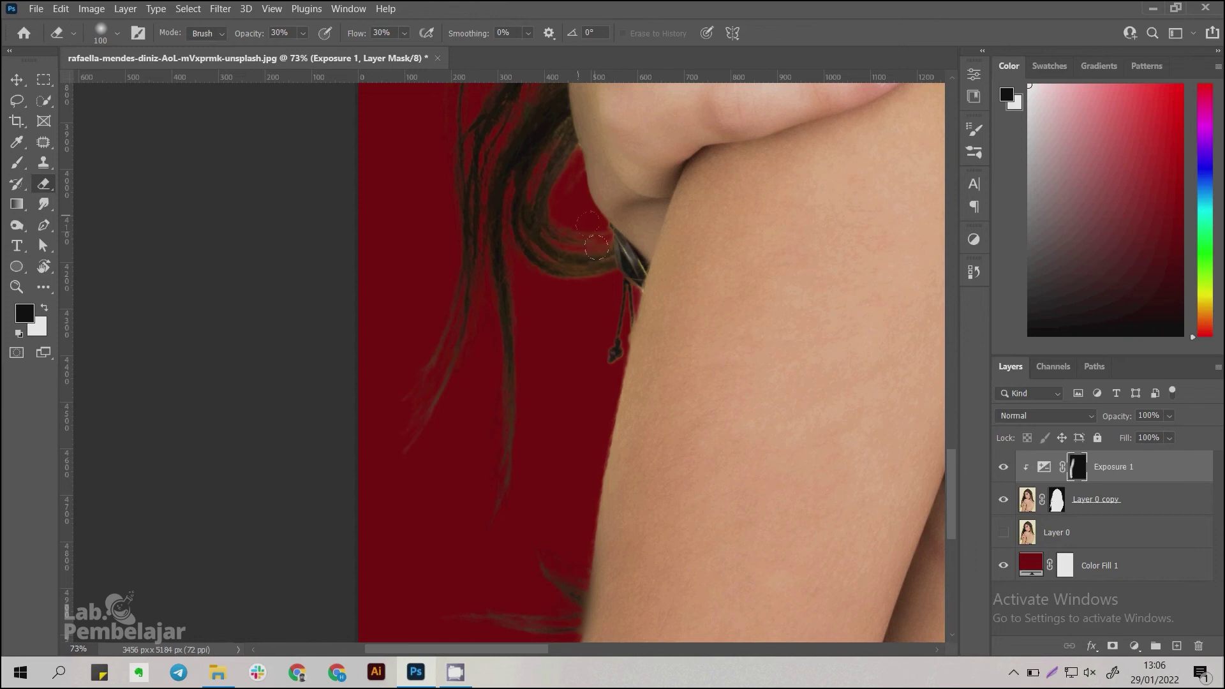
pyautogui.moveTo(597, 246); pyautogui.dragTo(552, 124)
pyautogui.scroll(6, 514, 356)
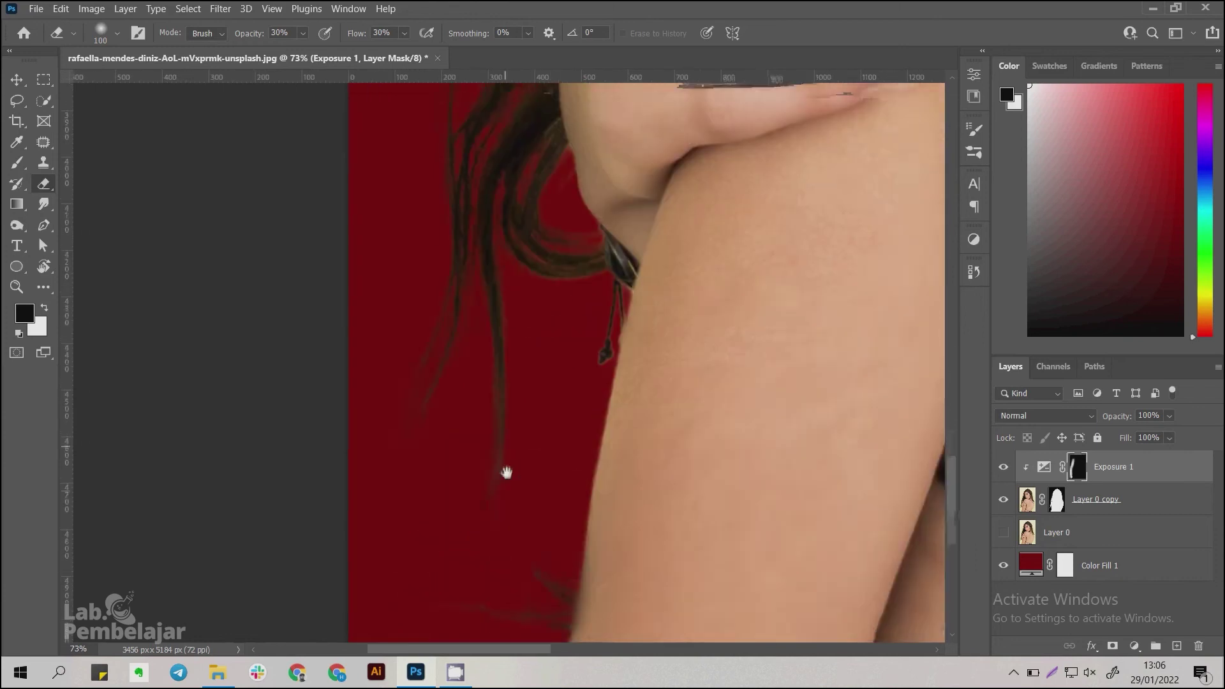
# Step: Enlarge the eraser to 250 px and darken the outer hair edge from beside the hand, over the head, to the far side
pyautogui.scroll(-5, 511, 376)
pyautogui.press(']')
pyautogui.press(']')
pyautogui.press(']')
pyautogui.press(']')
pyautogui.press(']')
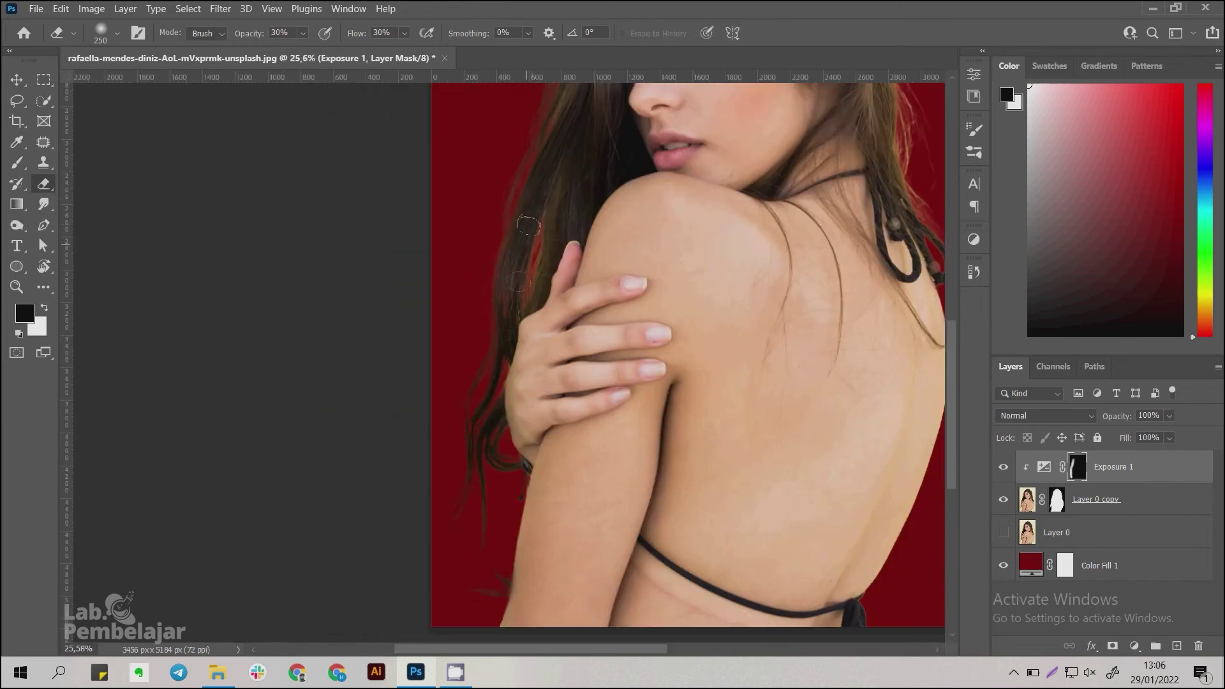
pyautogui.scroll(3, 484, 300)
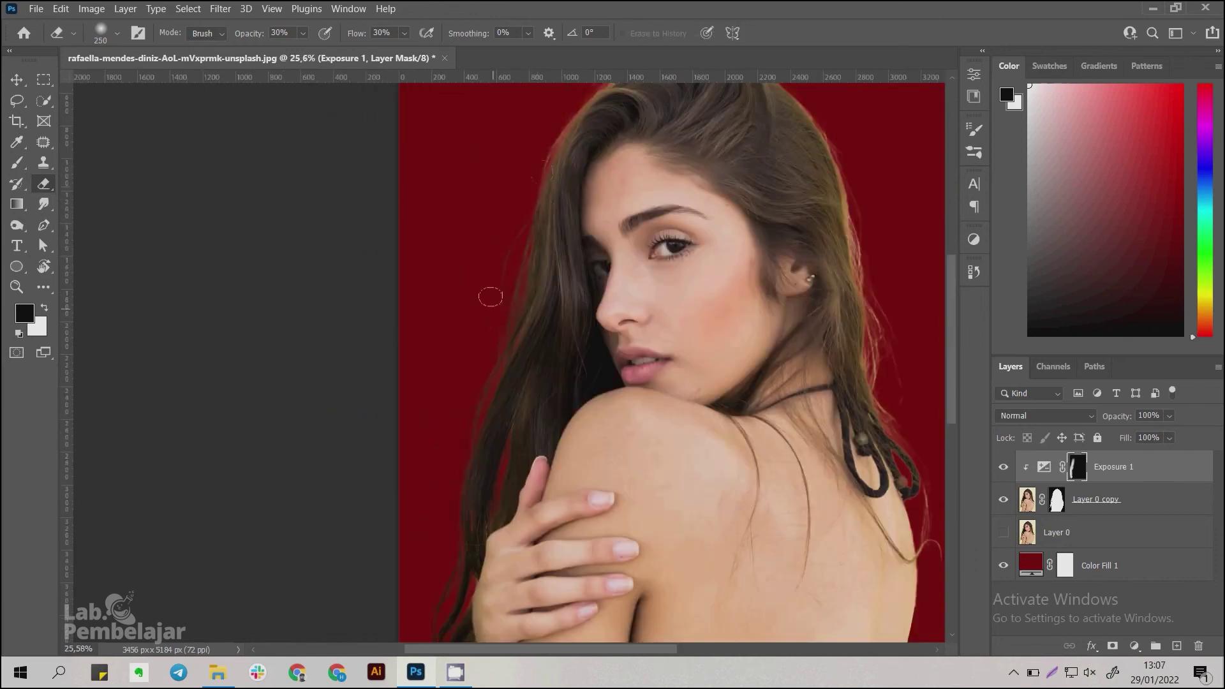
pyautogui.scroll(4, 390, 393)
pyautogui.moveTo(504, 257)
pyautogui.mouseDown()
pyautogui.moveTo(451, 273)
pyautogui.moveTo(610, 233)
pyautogui.moveTo(511, 240)
pyautogui.moveTo(531, 228)
pyautogui.moveTo(632, 222)
pyautogui.moveTo(637, 255)
pyautogui.moveTo(653, 258)
pyautogui.moveTo(636, 256)
pyautogui.moveTo(635, 239)
pyautogui.moveTo(727, 333)
pyautogui.moveTo(707, 304)
pyautogui.moveTo(734, 339)
pyautogui.moveTo(762, 446)
pyautogui.moveTo(751, 424)
pyautogui.moveTo(748, 441)
pyautogui.moveTo(739, 399)
pyautogui.moveTo(771, 576)
pyautogui.moveTo(759, 520)
pyautogui.moveTo(806, 547)
pyautogui.moveTo(754, 389)
pyautogui.mouseUp()
pyautogui.press('v')
pyautogui.press('e')
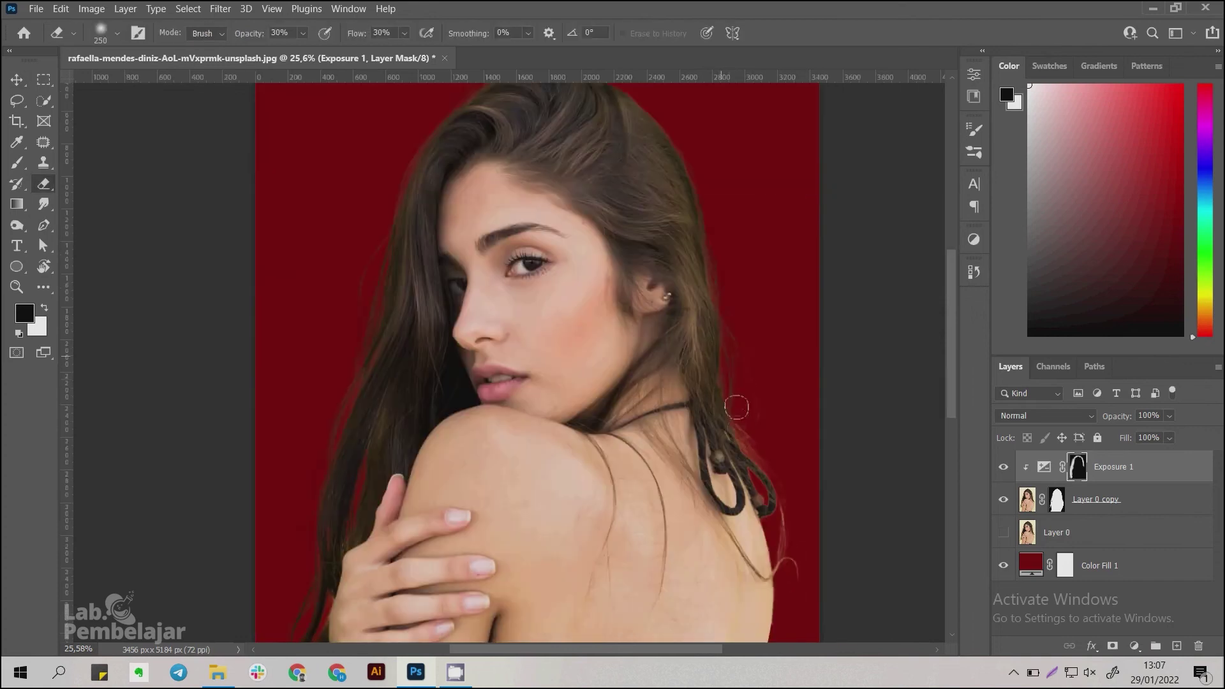
# Step: Reduce the eraser to 100 px and erase the mask over the fine strands behind the shoulder to darken them
pyautogui.press('[')
pyautogui.press('[')
pyautogui.press('[')
pyautogui.moveTo(790, 509)
pyautogui.mouseDown()
pyautogui.moveTo(786, 574)
pyautogui.moveTo(808, 571)
pyautogui.moveTo(798, 543)
pyautogui.moveTo(785, 569)
pyautogui.mouseUp()
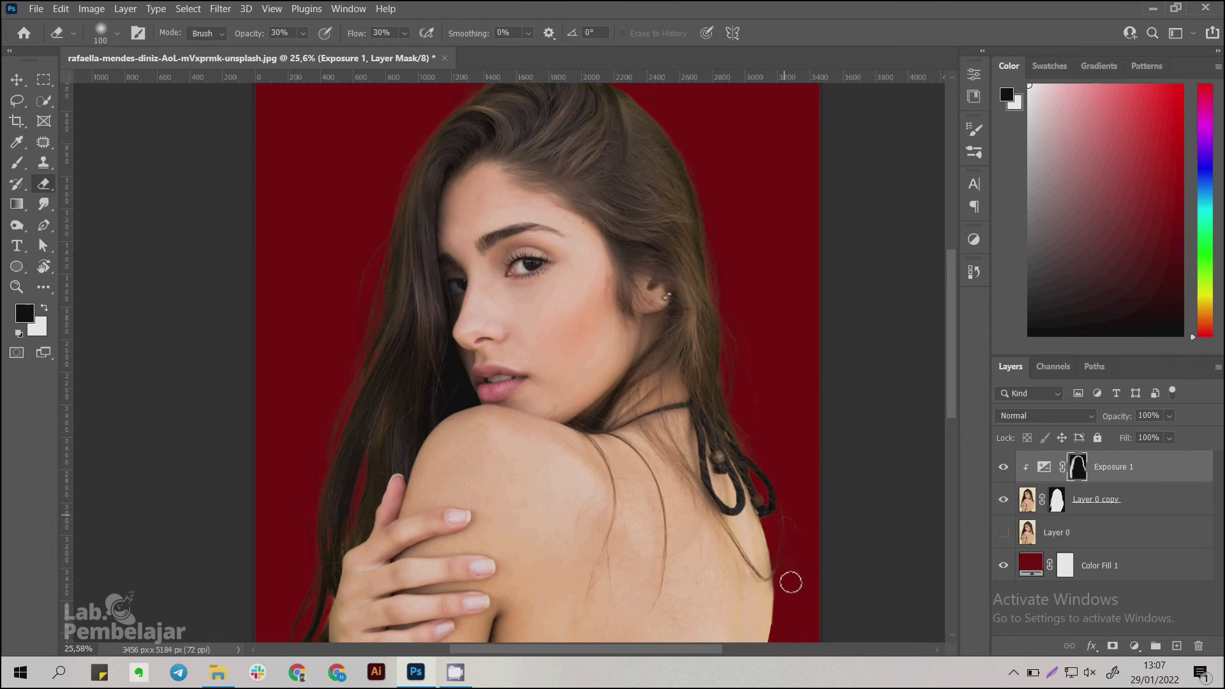
# Step: Enlarge the eraser to 250 px and touch up the mask along the crown and both sides of the hair outline
pyautogui.press(']')
pyautogui.press(']')
pyautogui.press(']')
pyautogui.scroll(3, 706, 128)
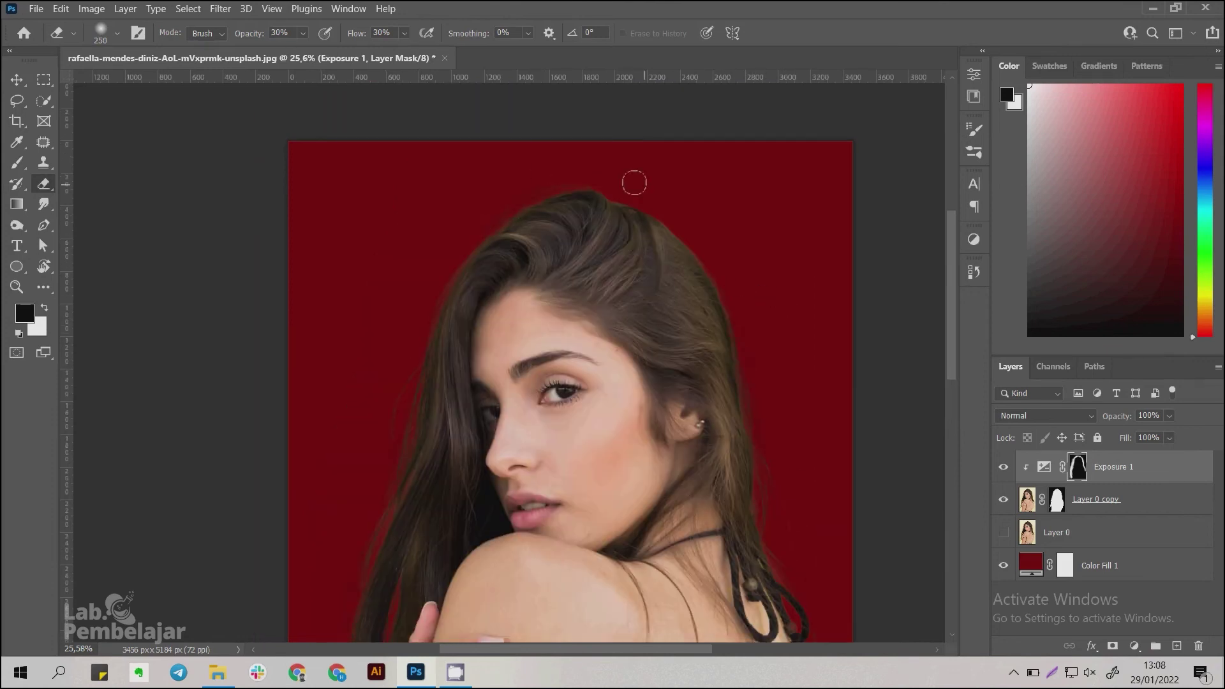
pyautogui.scroll(-3, 421, 416)
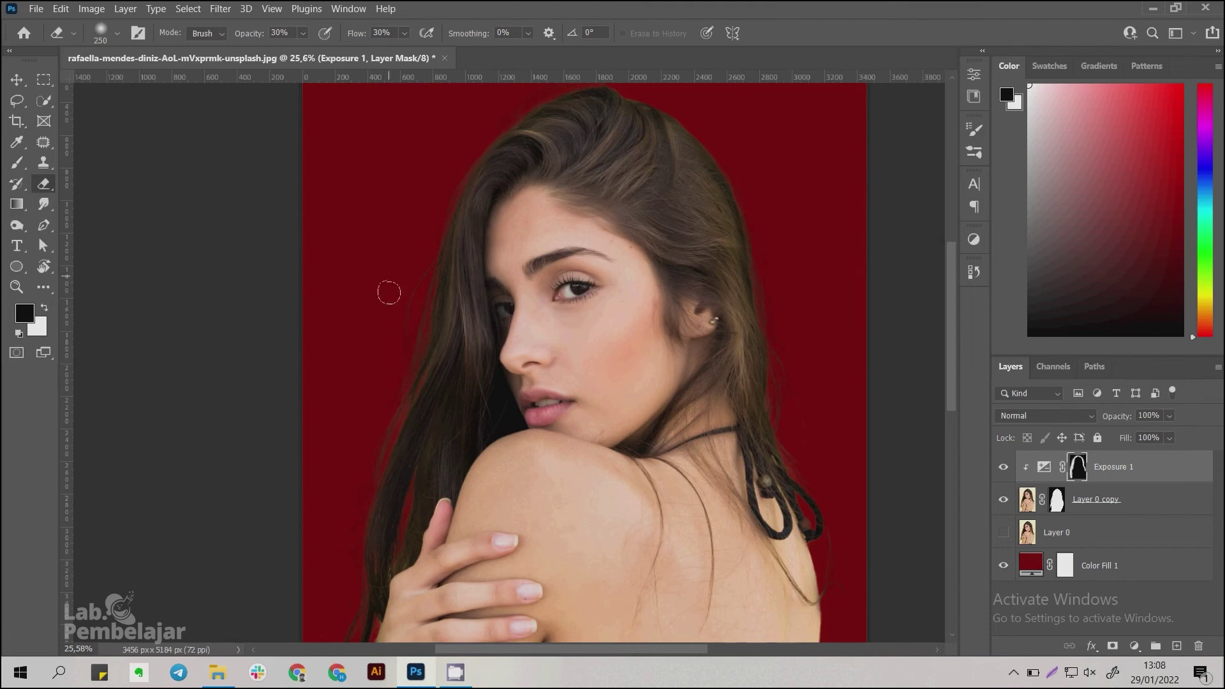
pyautogui.scroll(-3, 370, 447)
pyautogui.scroll(5, 383, 460)
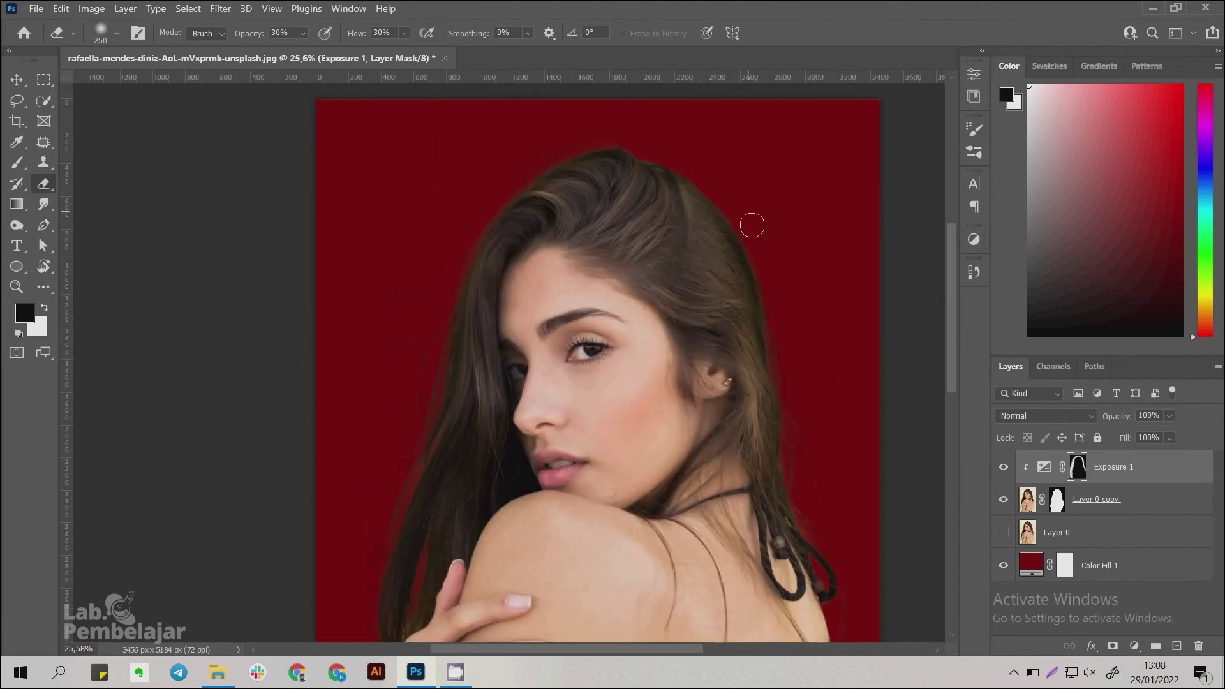
# Step: Make white the foreground, set the eraser to 20% opacity and 150 px, and remove excess darkening from the long hair beside the face
pyautogui.click(46, 310)
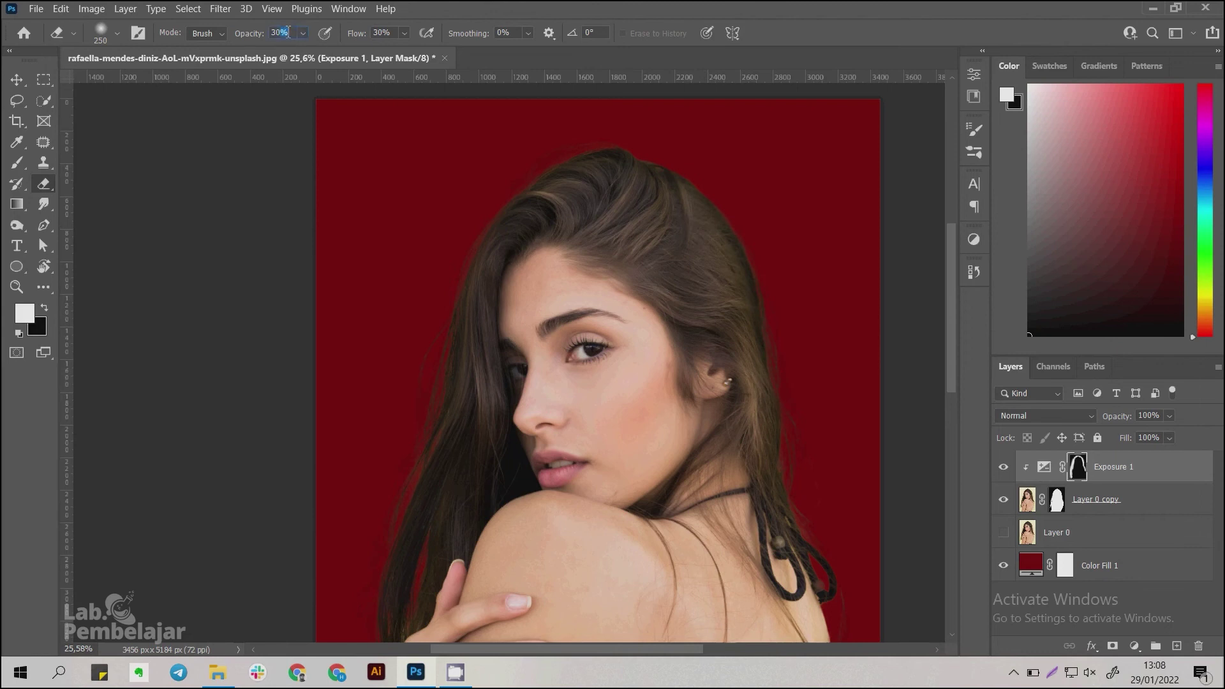
pyautogui.write('2')
pyautogui.press('[')
pyautogui.press('[')
pyautogui.press('[')
pyautogui.moveTo(462, 487); pyautogui.dragTo(470, 337)
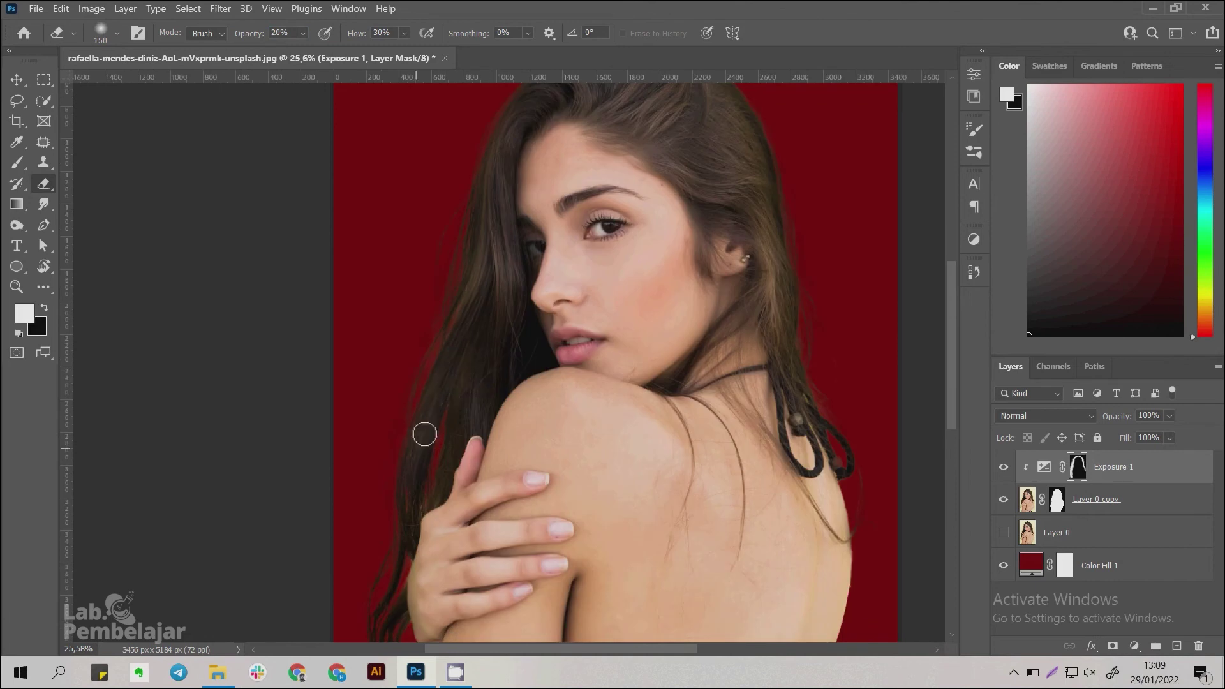
# Step: Remove excess darkening from the Exposure 1 mask along the lower arm's edge and the hair above the ear
pyautogui.scroll(5, 420, 546)
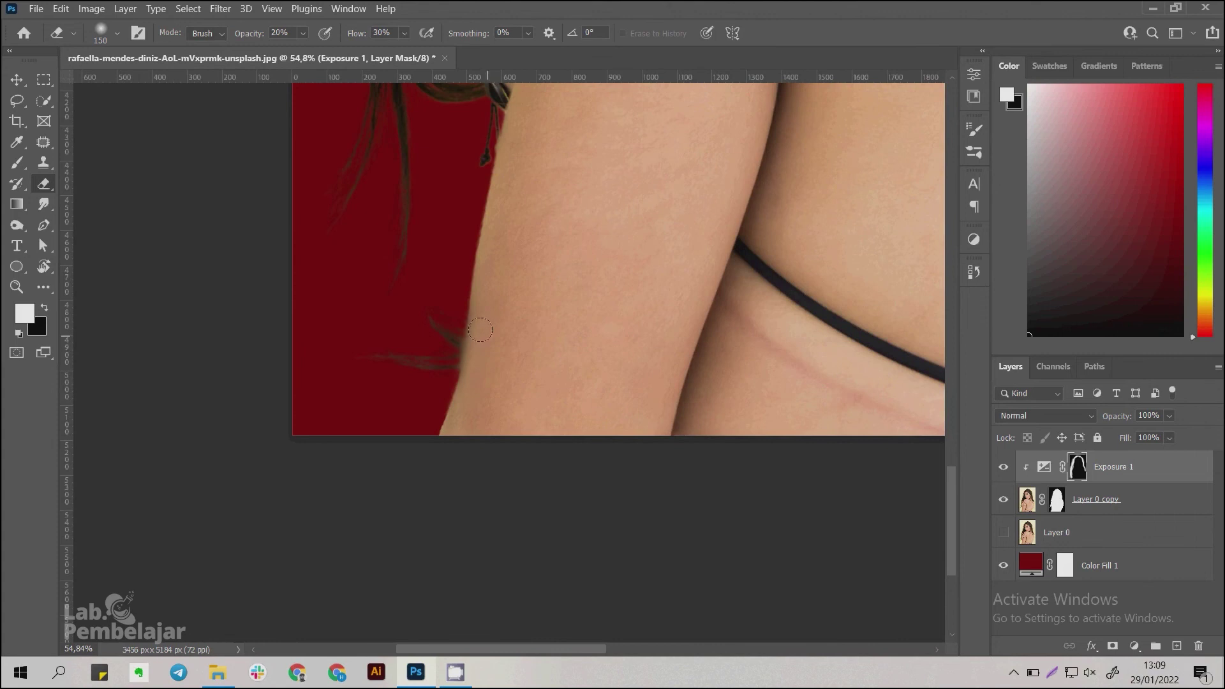
pyautogui.moveTo(480, 330); pyautogui.dragTo(405, 541)
pyautogui.scroll(1, 496, 241)
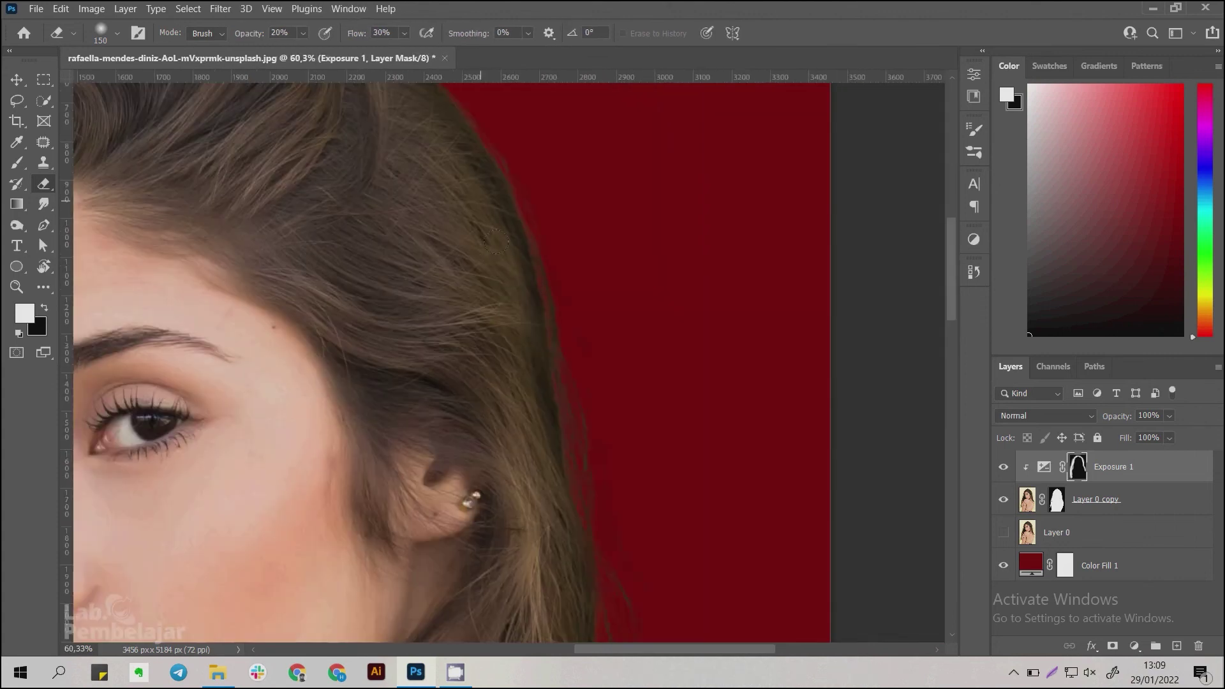
pyautogui.moveTo(542, 408); pyautogui.dragTo(512, 233)
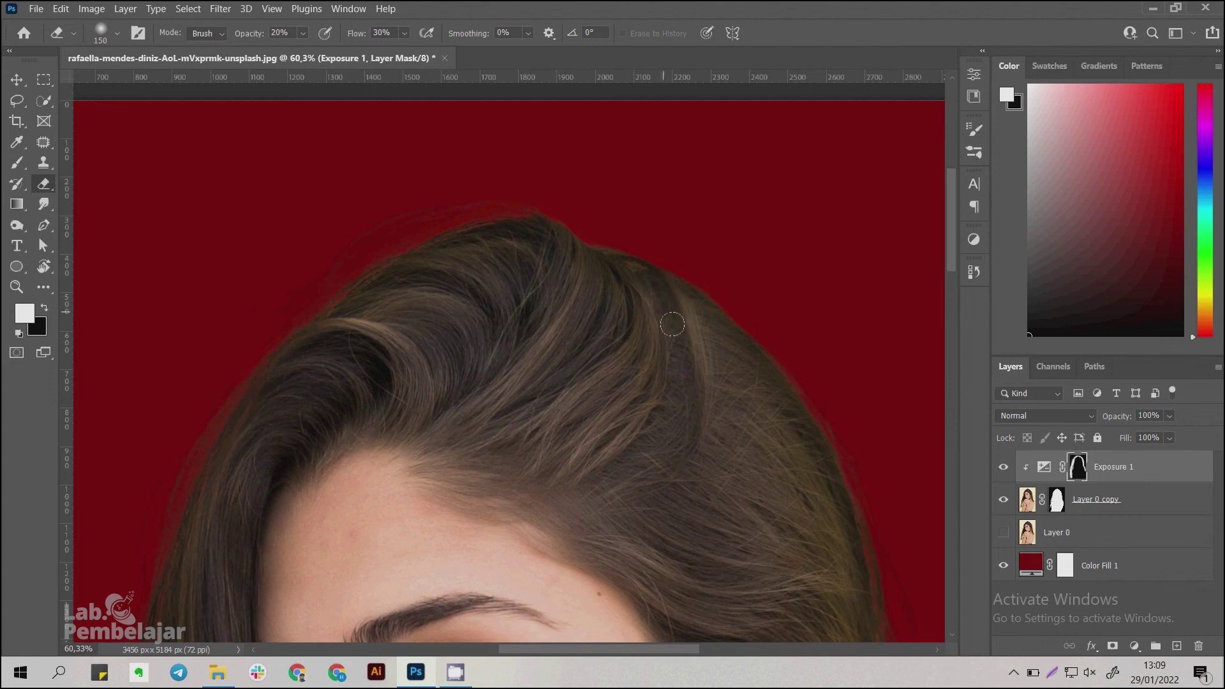
# Step: Soften the darkening over the crown and the inner part of the long hair above the hand
pyautogui.scroll(-3, 546, 297)
pyautogui.scroll(-4, 629, 155)
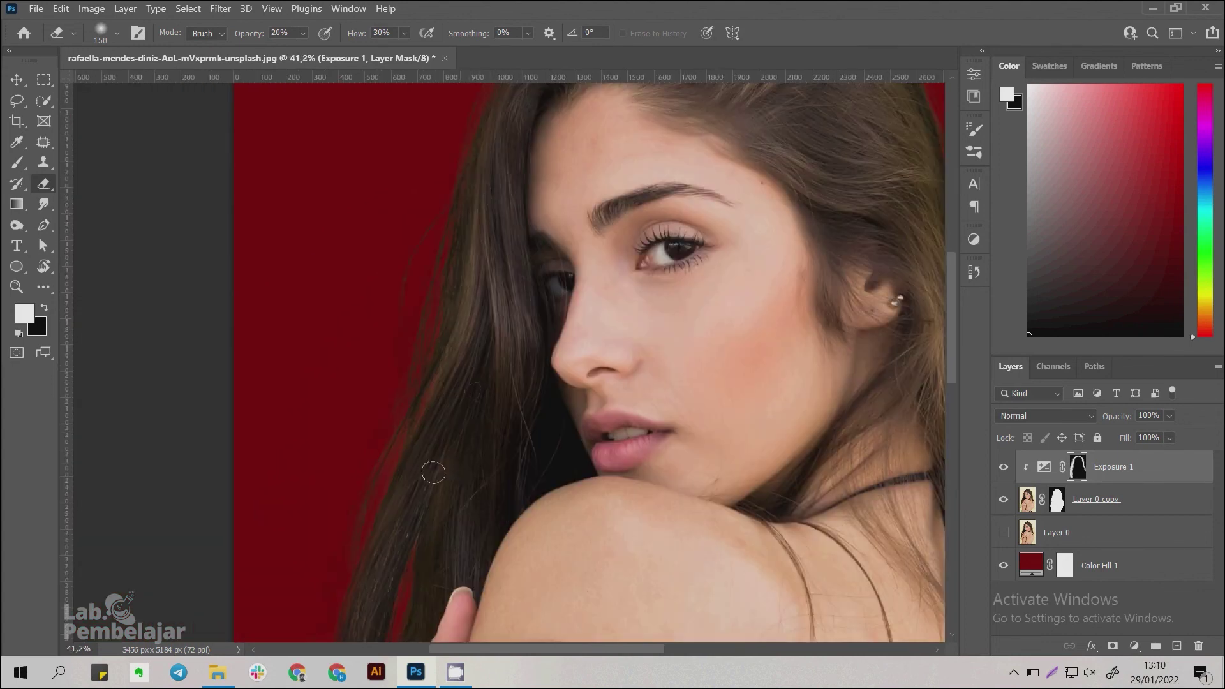
pyautogui.scroll(-5, 474, 375)
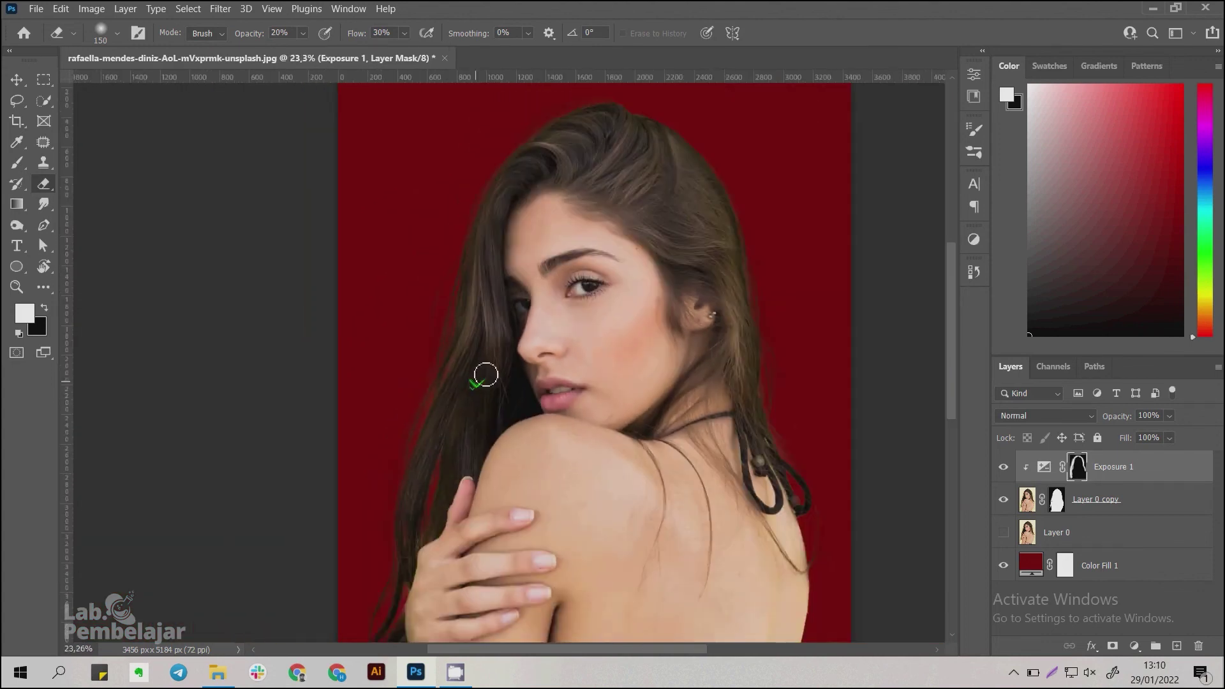
pyautogui.scroll(-1, 464, 406)
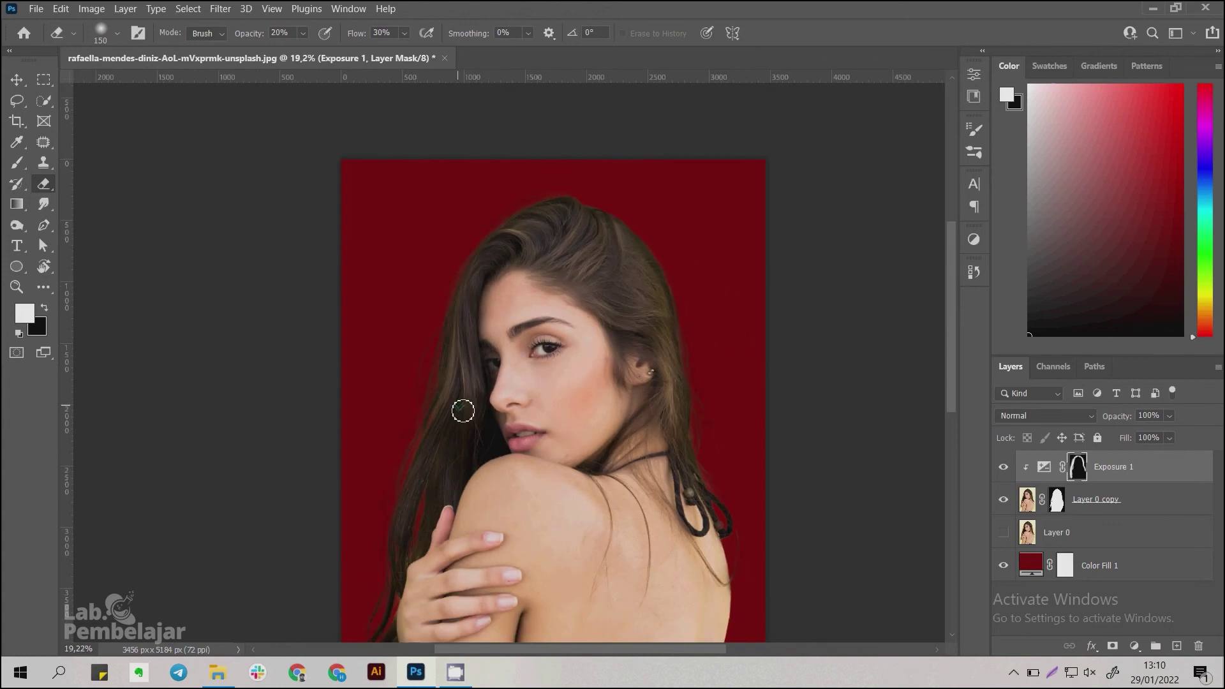
# Step: Set the Exposure 1 adjustment's exposure to -3.72
pyautogui.doubleClick(1045, 469)
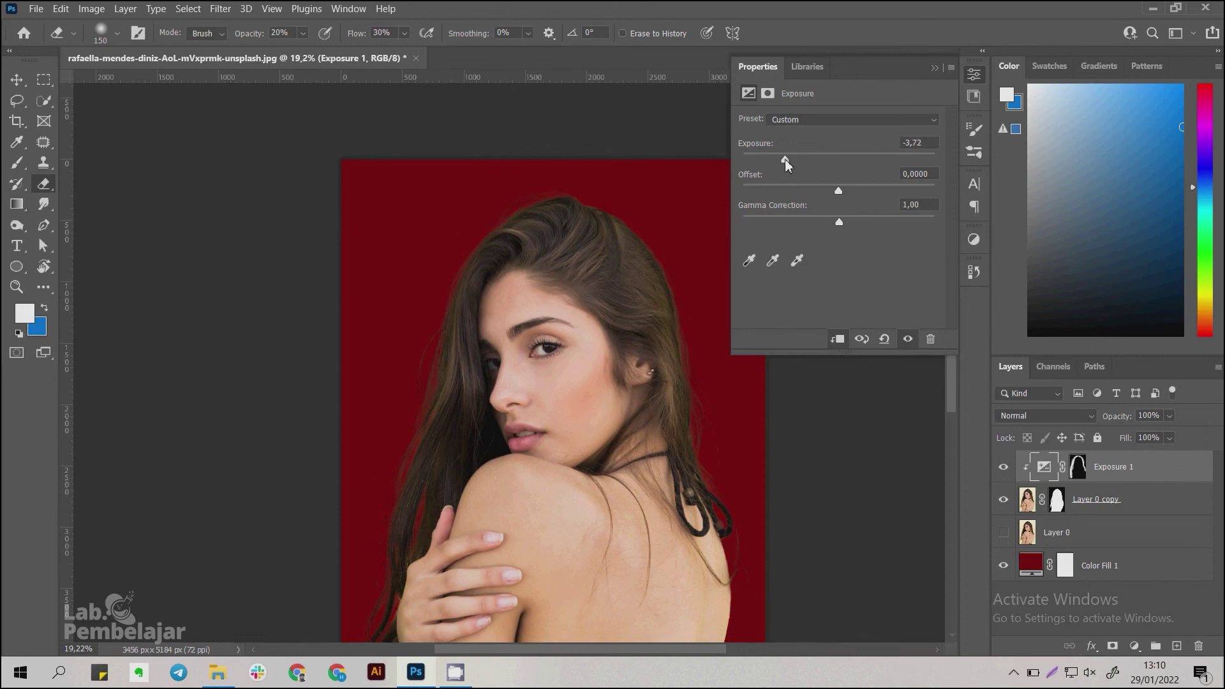
pyautogui.click(935, 68)
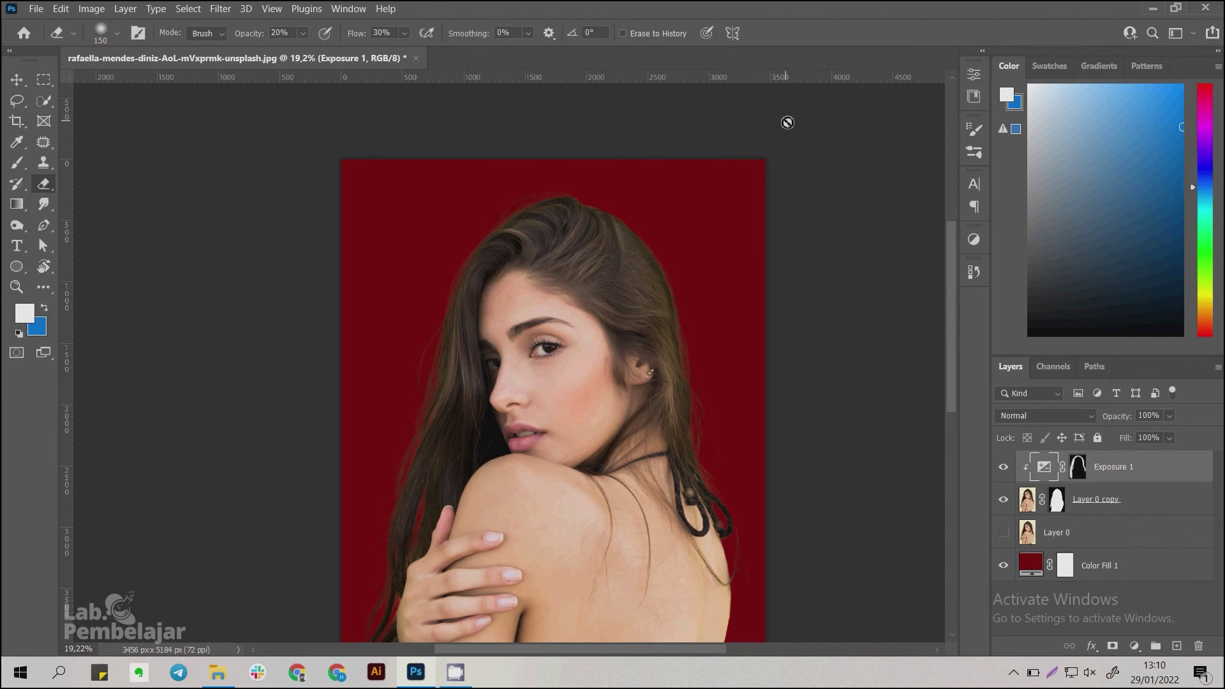
# Step: Select the Exposure 1 mask, make black the foreground, and erase along the hair edge behind the ear to darken it
pyautogui.click(1078, 472)
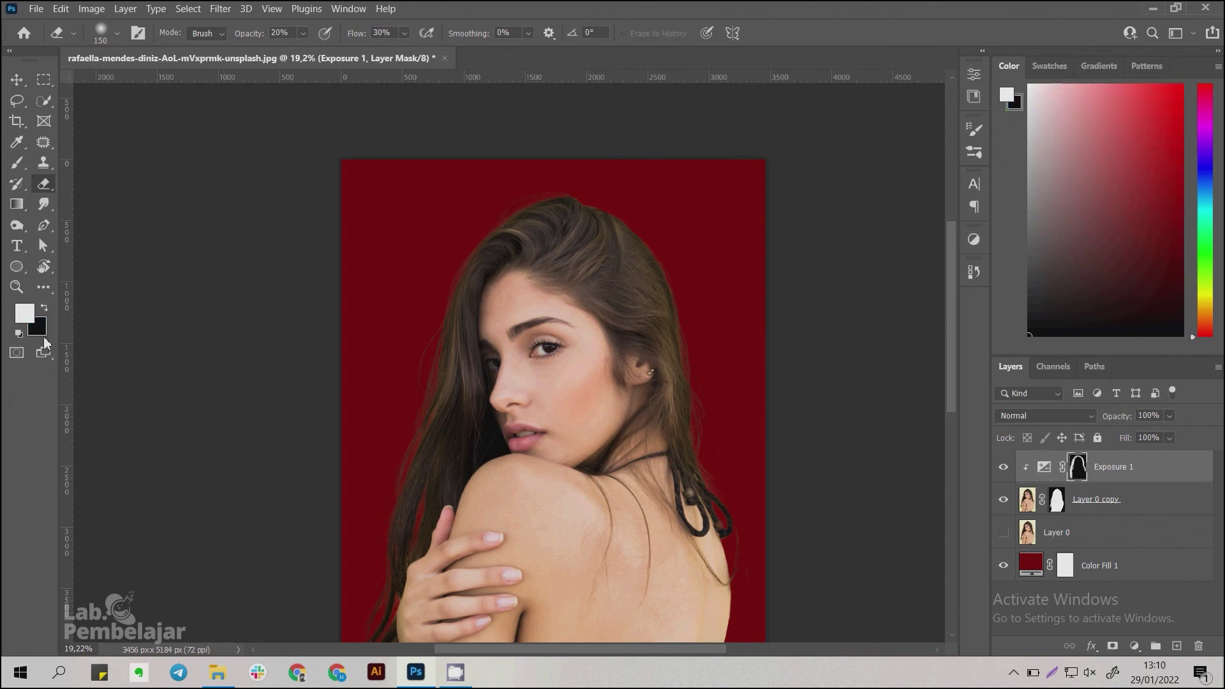
pyautogui.click(46, 309)
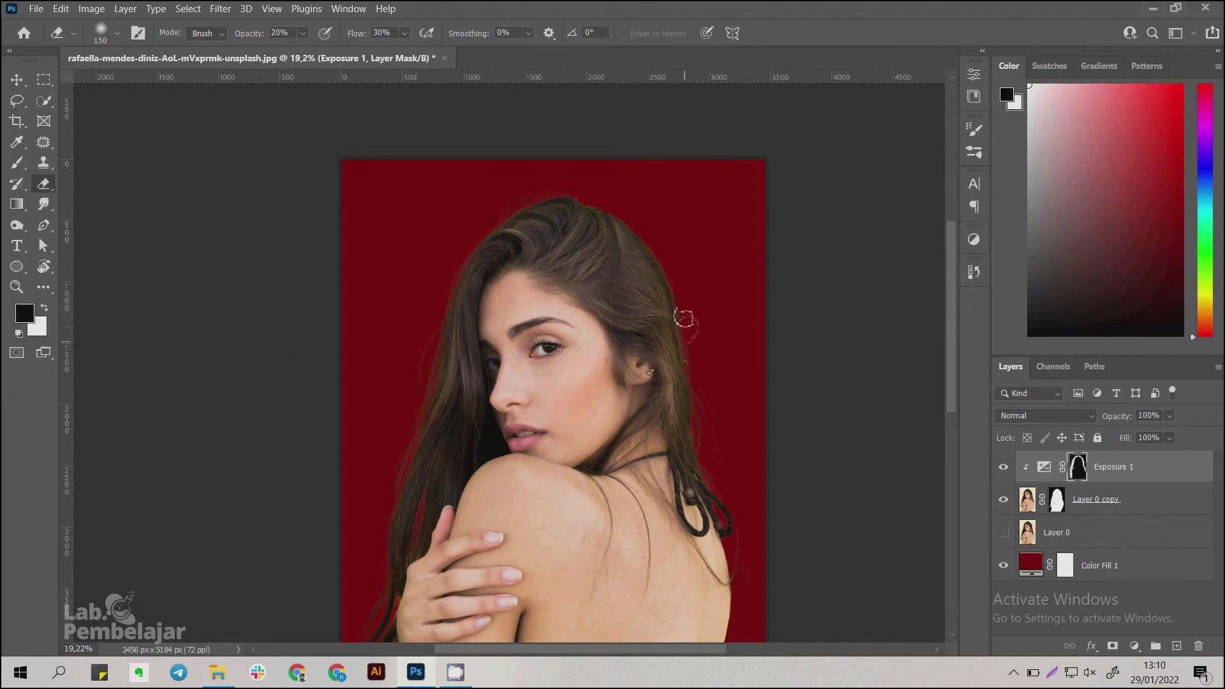
pyautogui.scroll(2, 711, 359)
pyautogui.scroll(1, 711, 359)
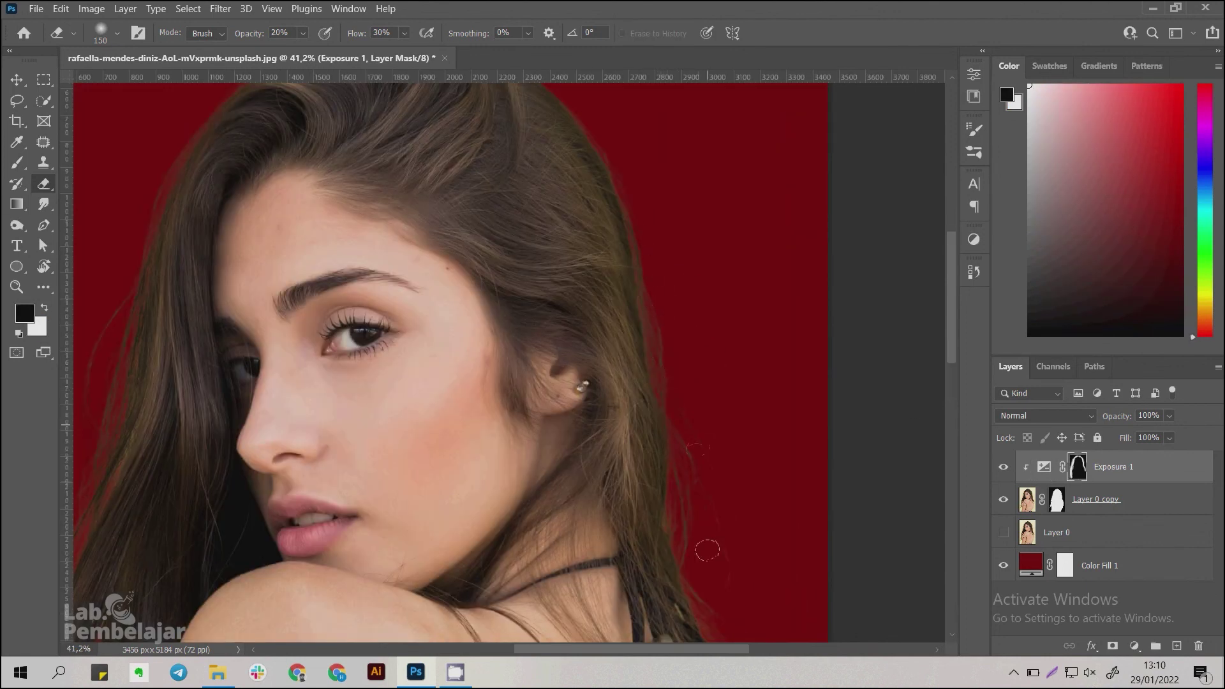
pyautogui.scroll(4, 672, 364)
# Step: Erase the mask along the top of the head and the loose strands on the face side to darken them
pyautogui.hscroll(-2, 673, 364)
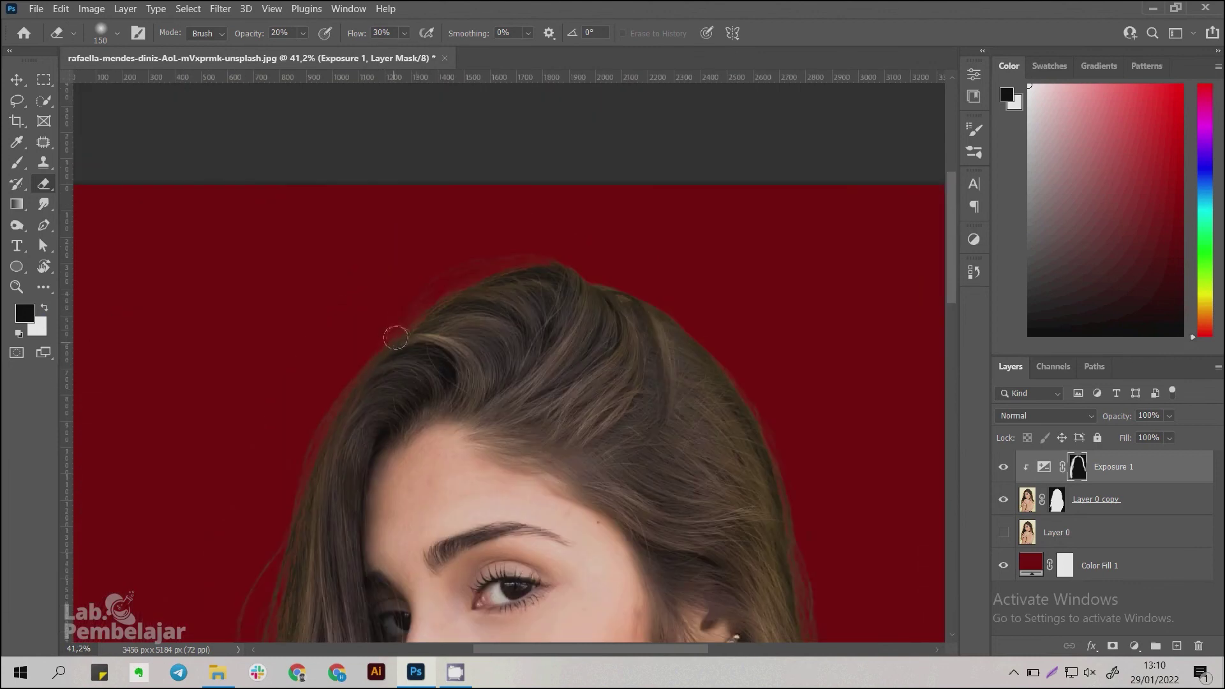
pyautogui.scroll(-4, 446, 272)
pyautogui.hscroll(-2, 446, 272)
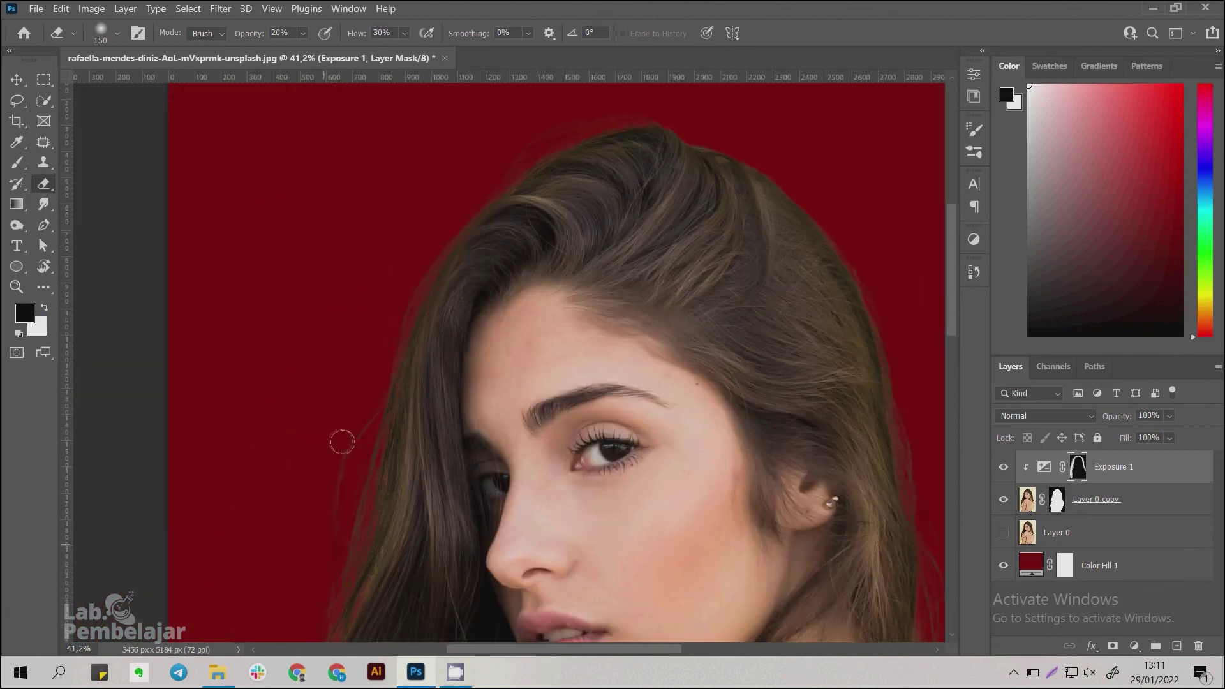
pyautogui.hscroll(-2, 445, 371)
pyautogui.scroll(-1, 445, 371)
pyautogui.scroll(-3, 509, 364)
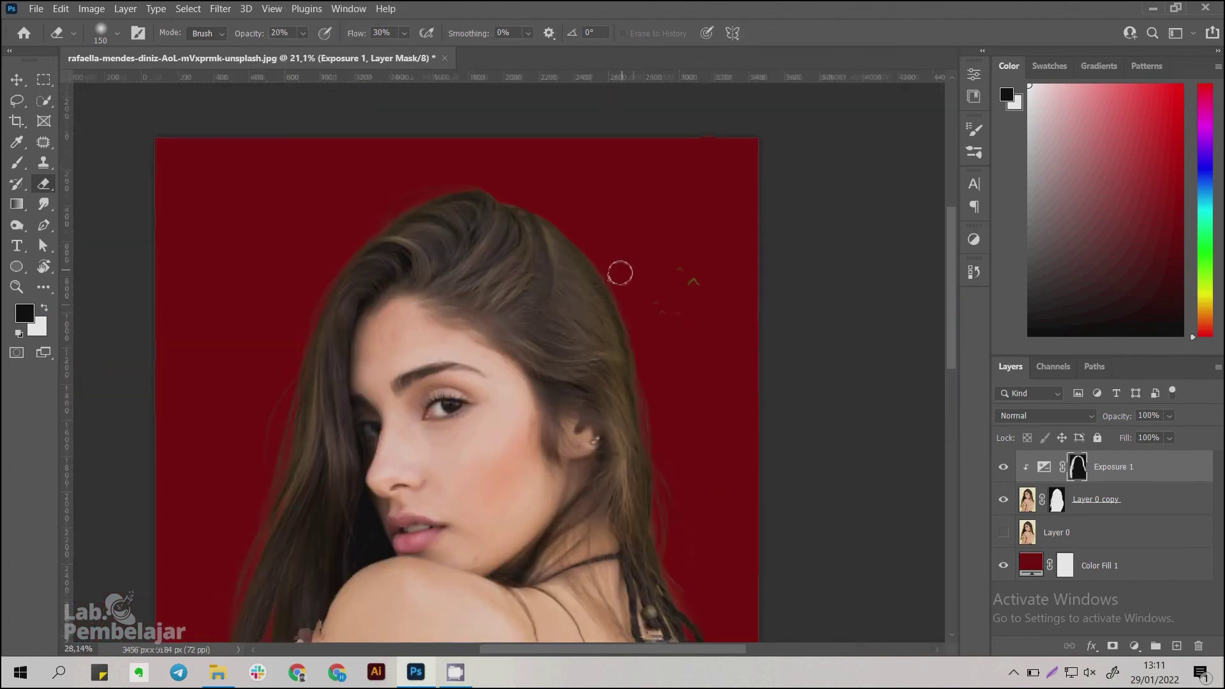
pyautogui.scroll(-2, 703, 355)
pyautogui.scroll(-2, 643, 369)
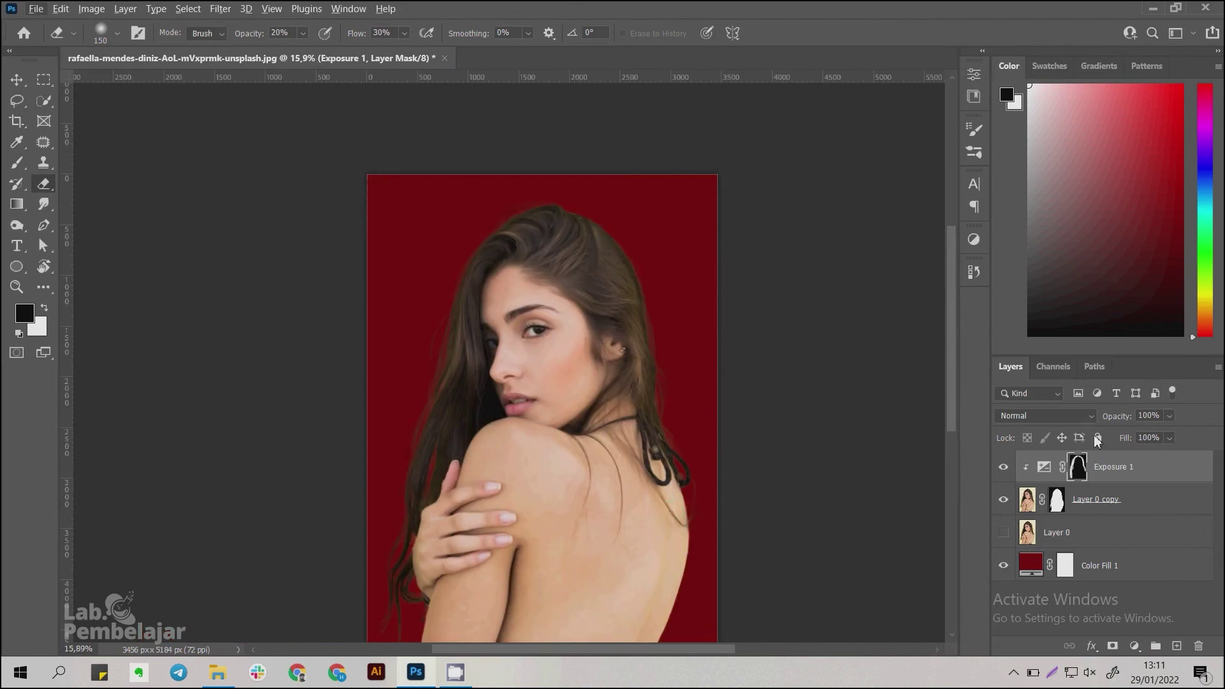
# Step: Set the Exposure 1 adjustment's exposure to -4.33 and reselect its layer mask
pyautogui.doubleClick(1044, 467)
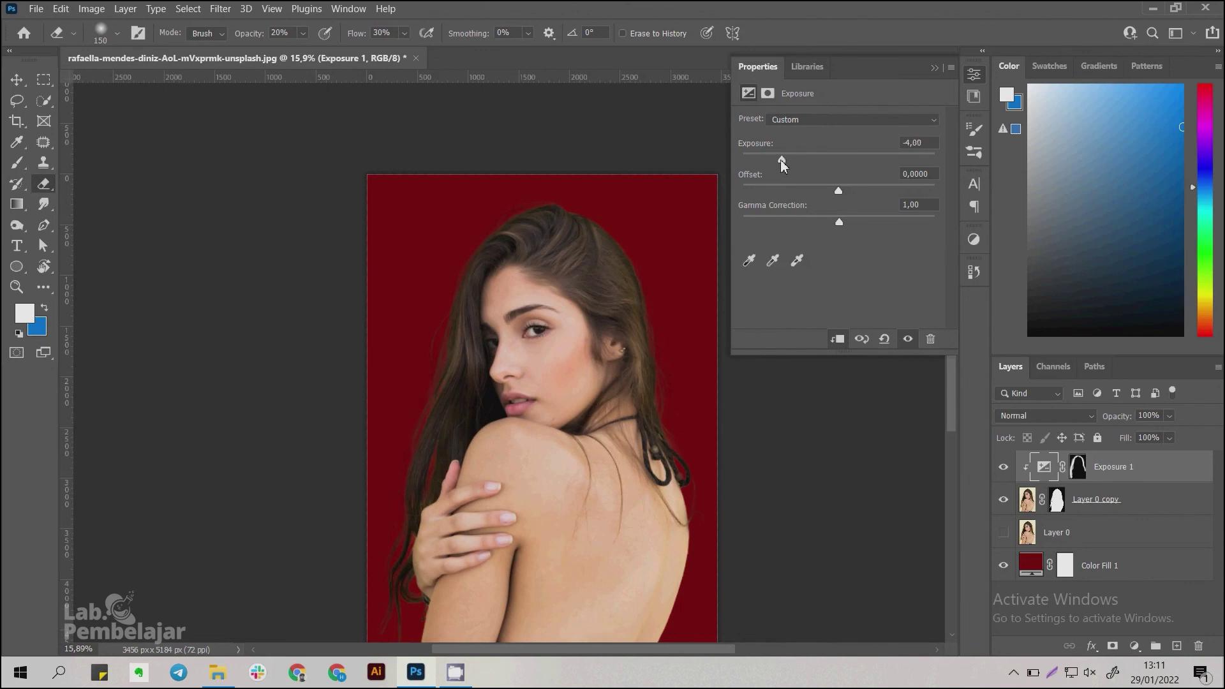
pyautogui.moveTo(782, 160); pyautogui.dragTo(782, 161)
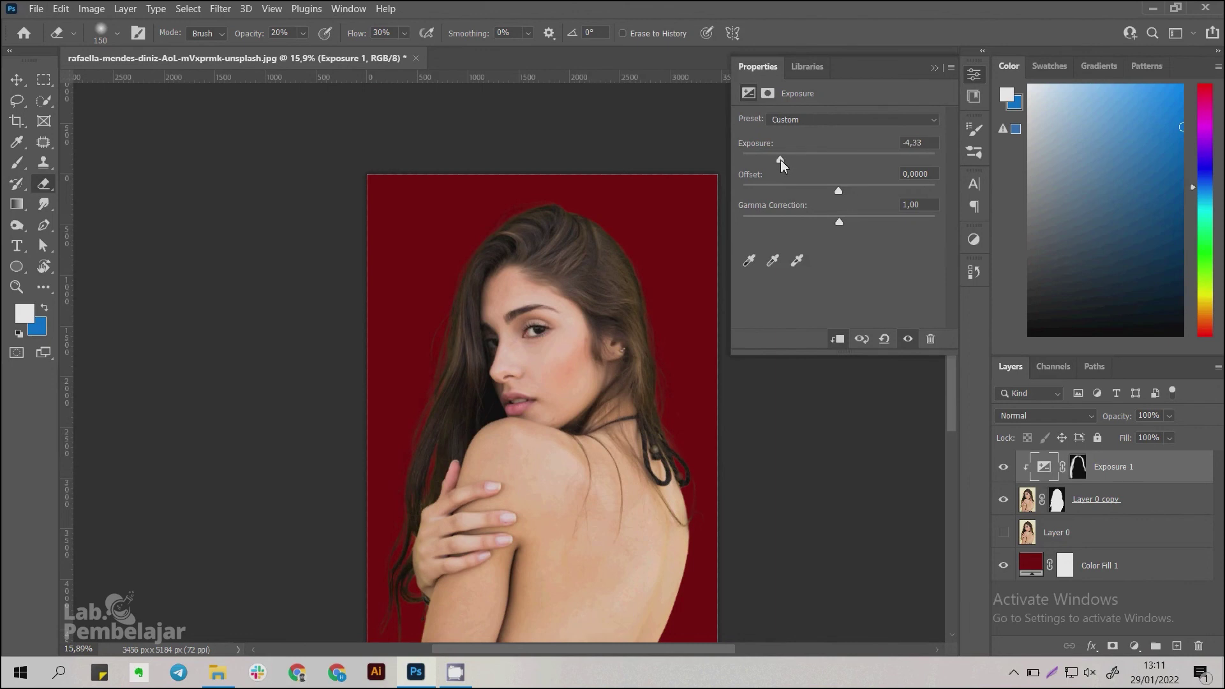
pyautogui.click(935, 68)
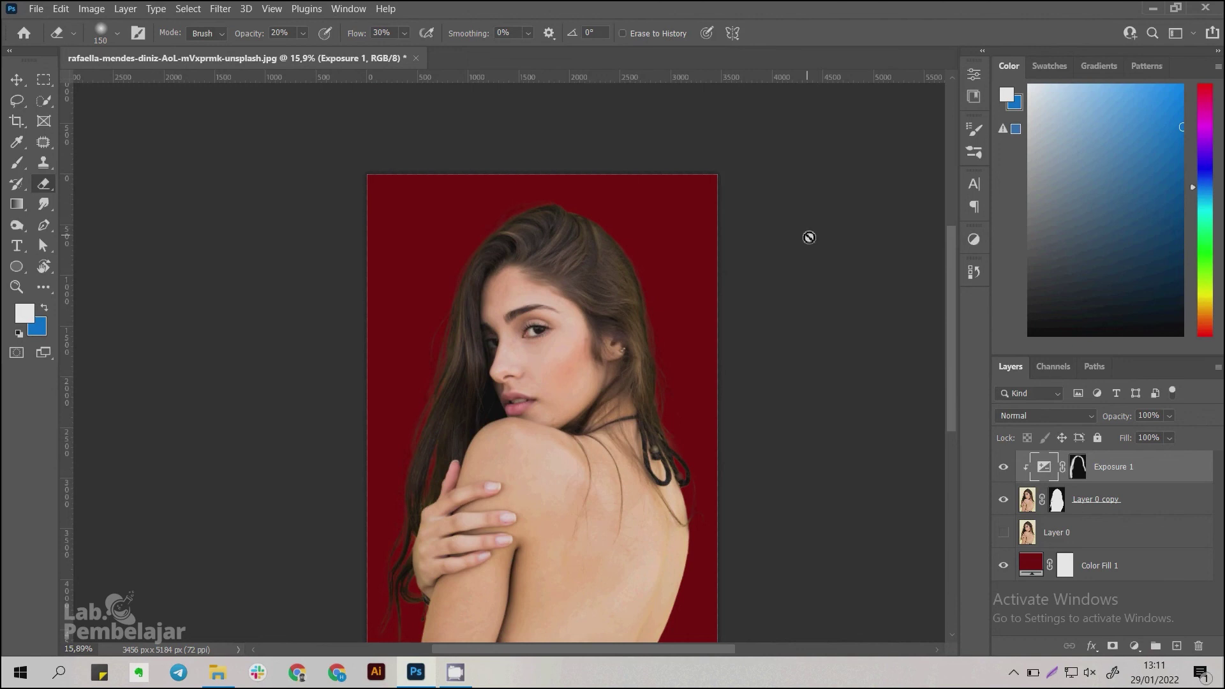
pyautogui.press('Return')
pyautogui.click(1078, 467)
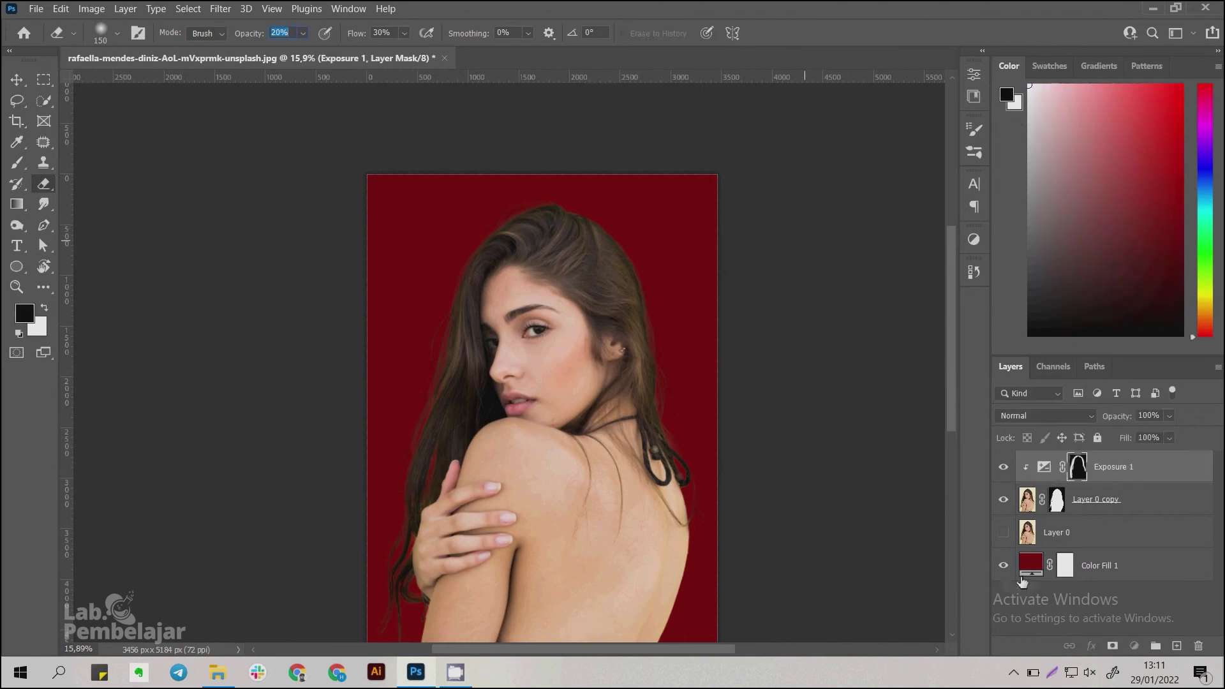
# Step: Move Color Fill 1 above Layer 0 and group it with Layer 0 copy and Exposure 1
pyautogui.moveTo(1023, 581); pyautogui.dragTo(1030, 519)
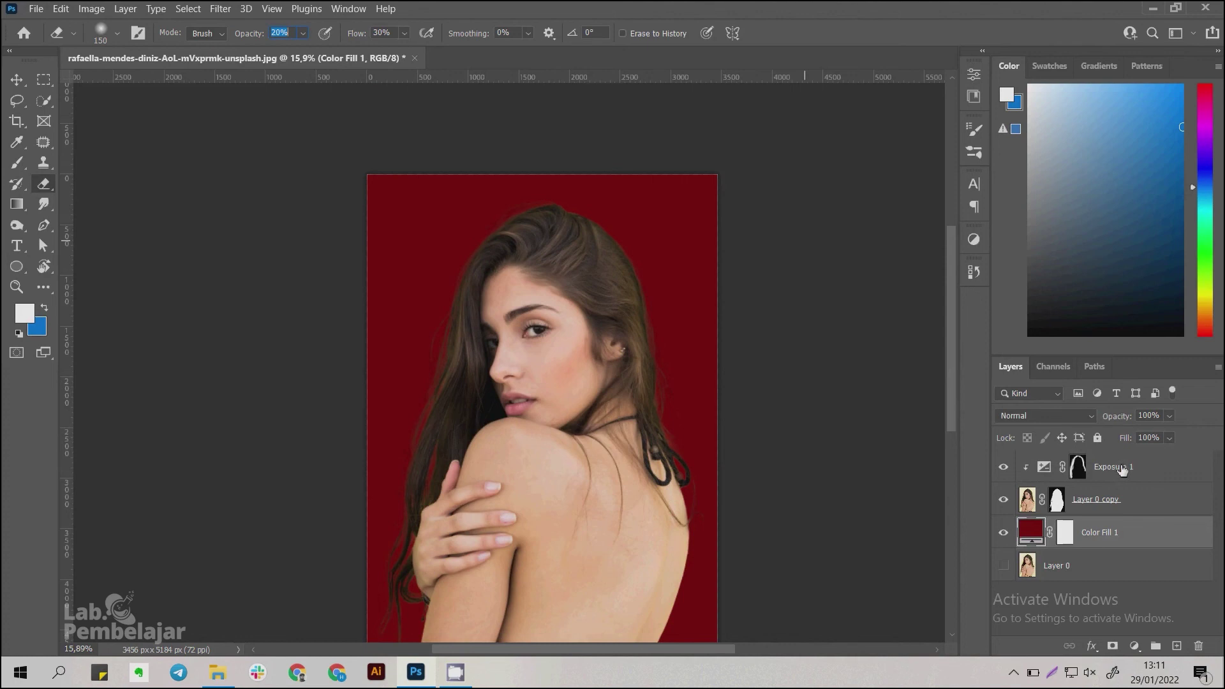
pyautogui.keyDown('shift'); pyautogui.click(1122, 469); pyautogui.keyUp('shift')
pyautogui.rightClick(1123, 469)
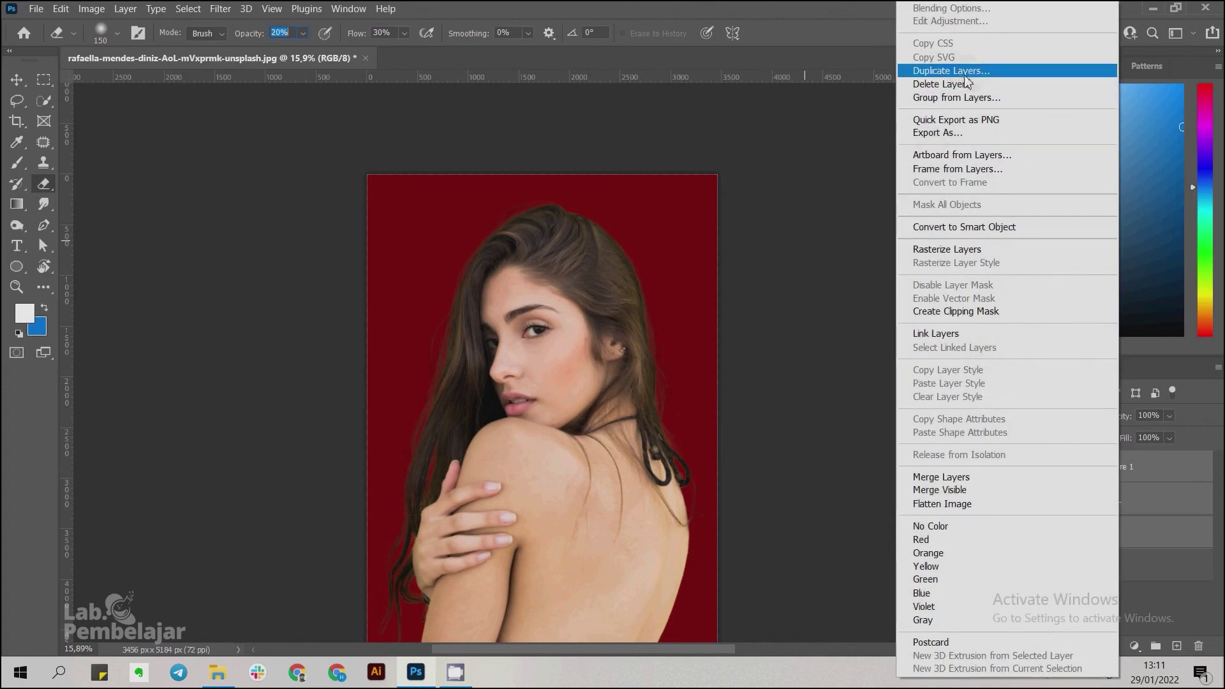
pyautogui.click(957, 97)
pyautogui.click(737, 203)
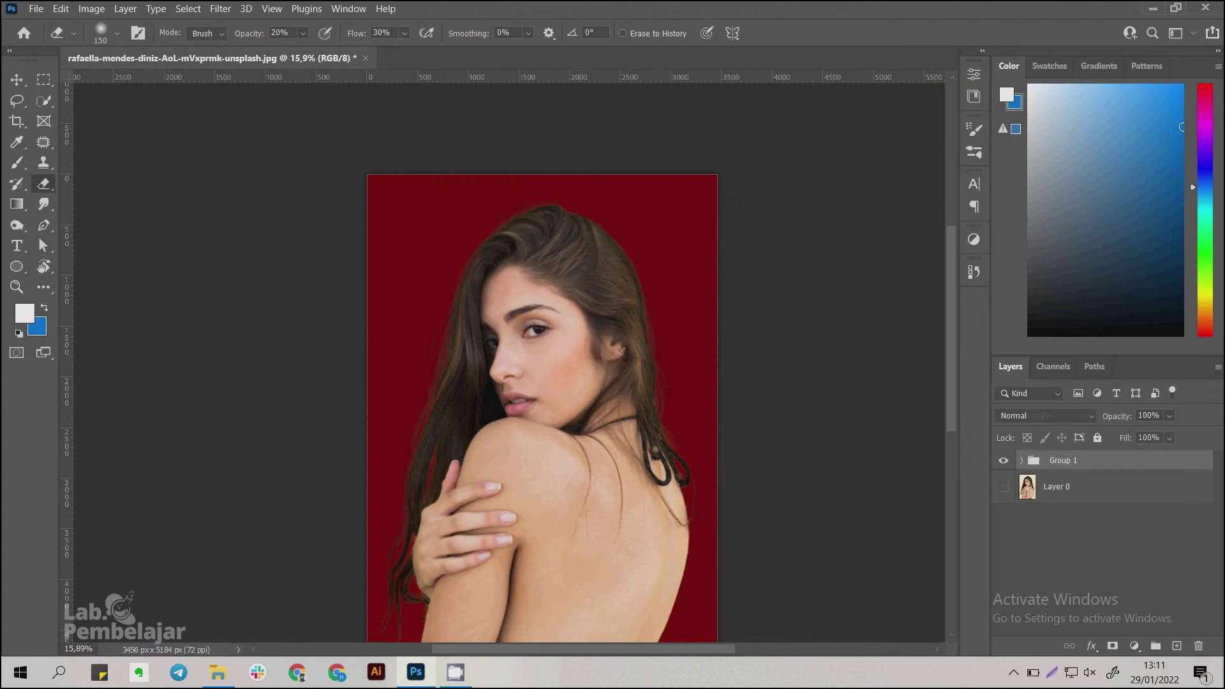
# Step: Show Layer 0 and toggle the group's visibility to compare the original photo with the red-background cutout
pyautogui.click(1004, 488)
pyautogui.click(1005, 463)
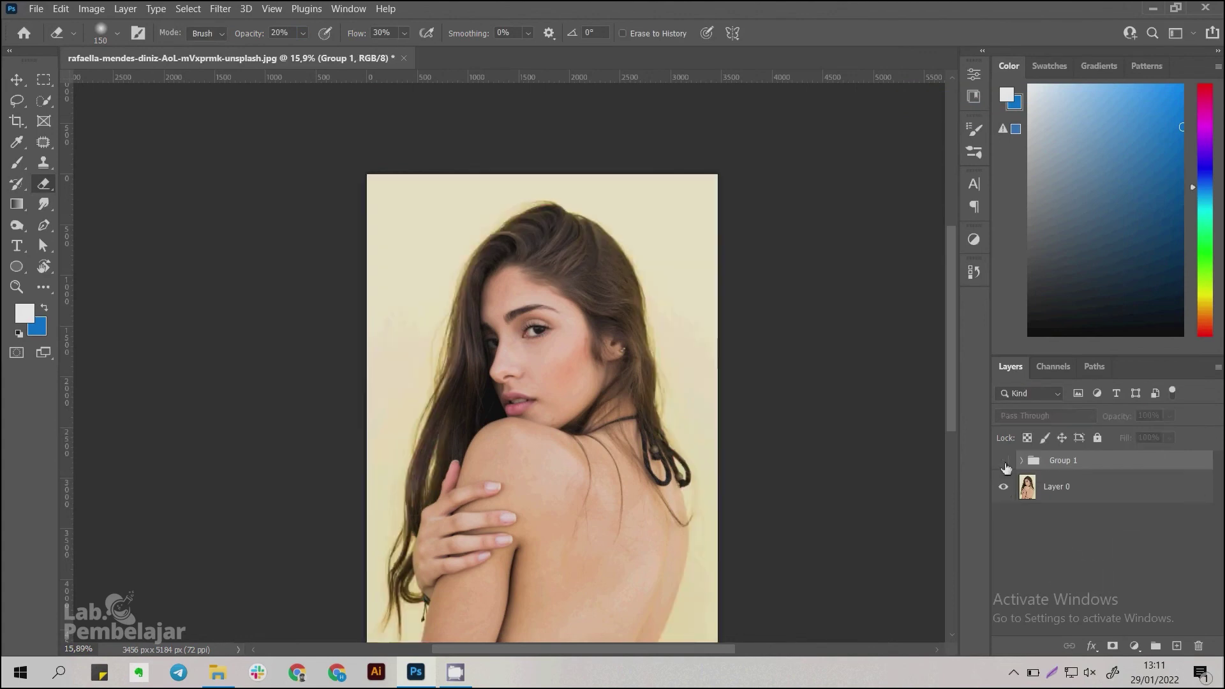
pyautogui.click(1005, 462)
pyautogui.click(1004, 462)
pyautogui.click(1005, 462)
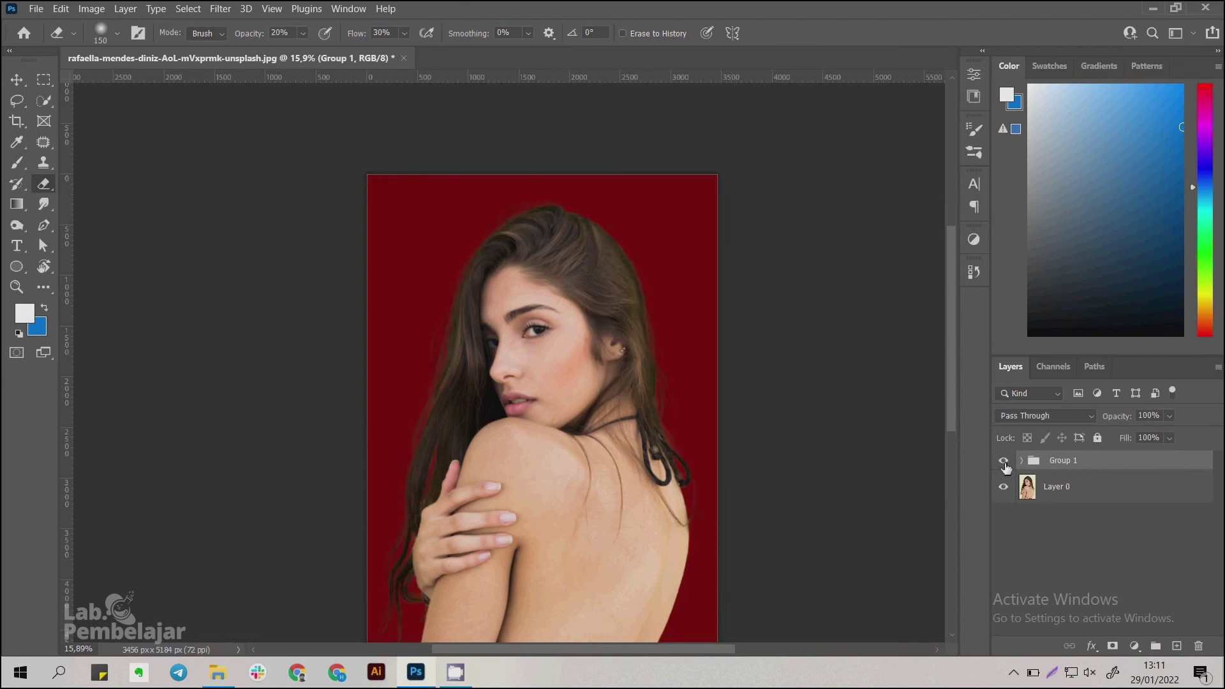